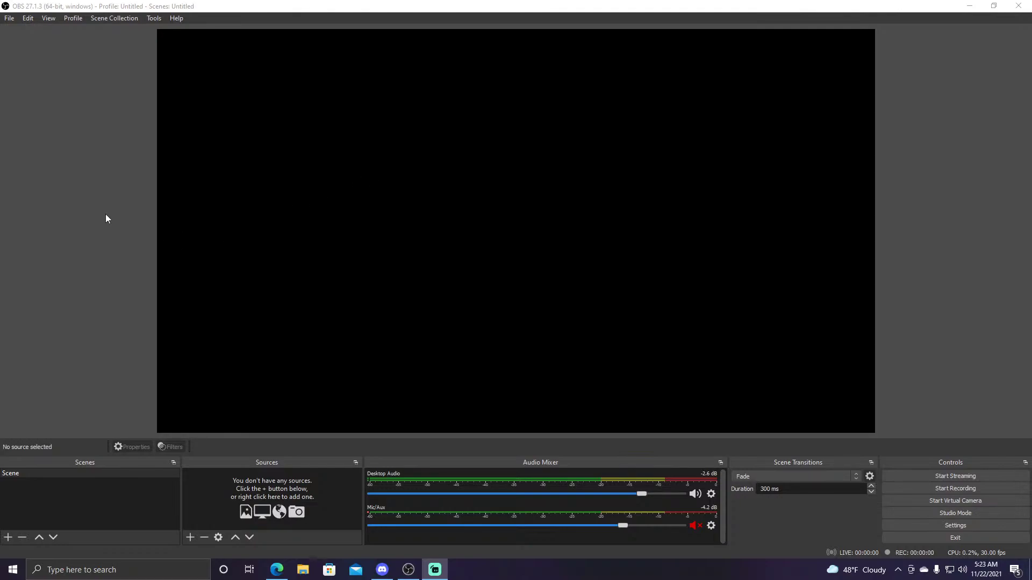
Step: Open the stream settings and set the streaming service to YouTube - RTMPS
click(9, 20)
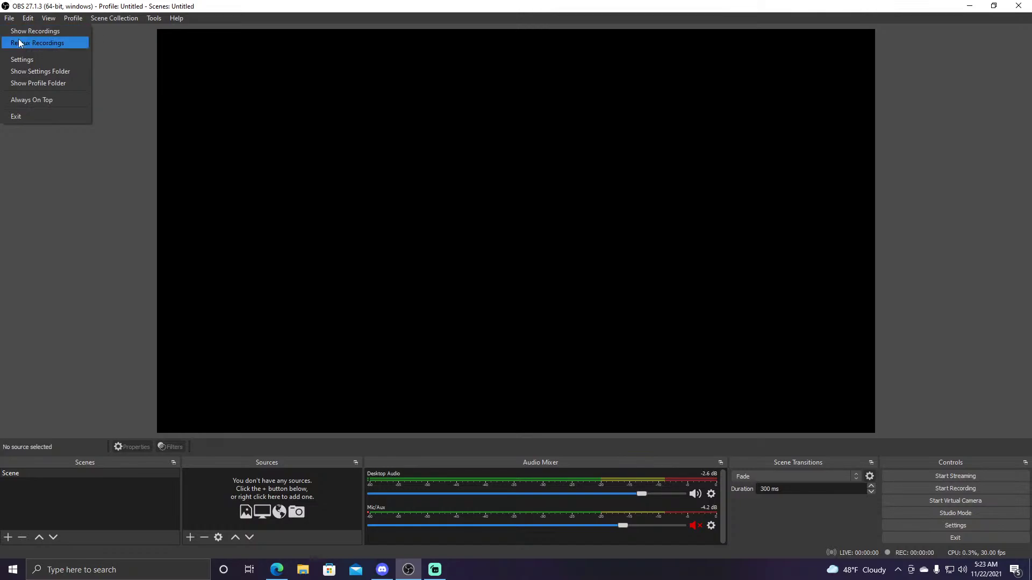
click(28, 64)
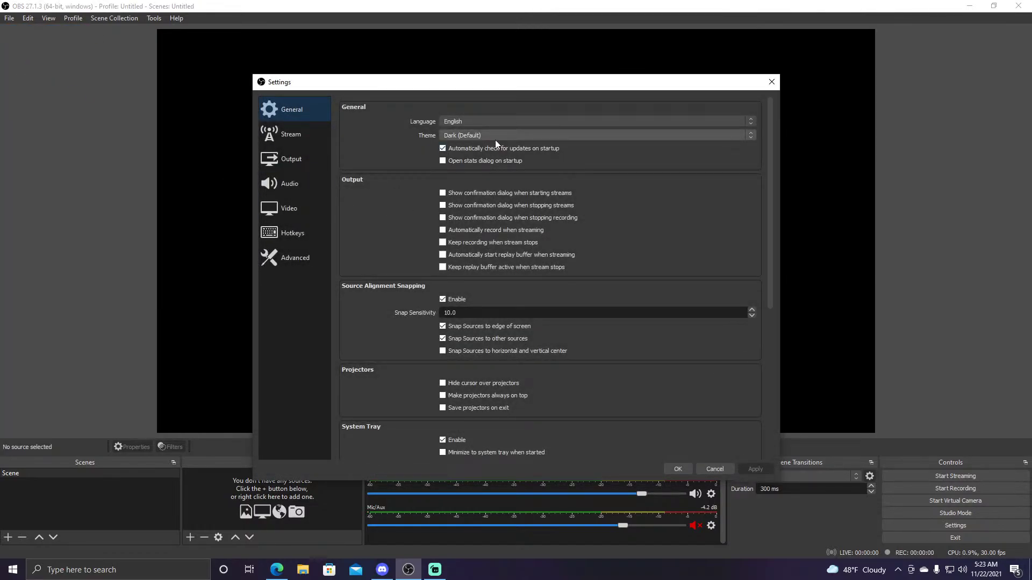
click(301, 138)
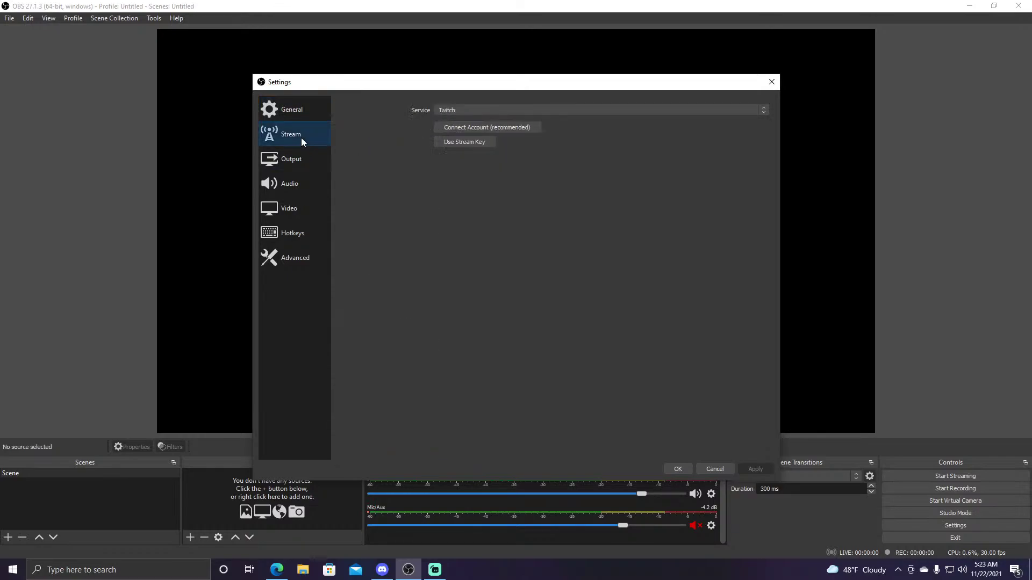
click(523, 108)
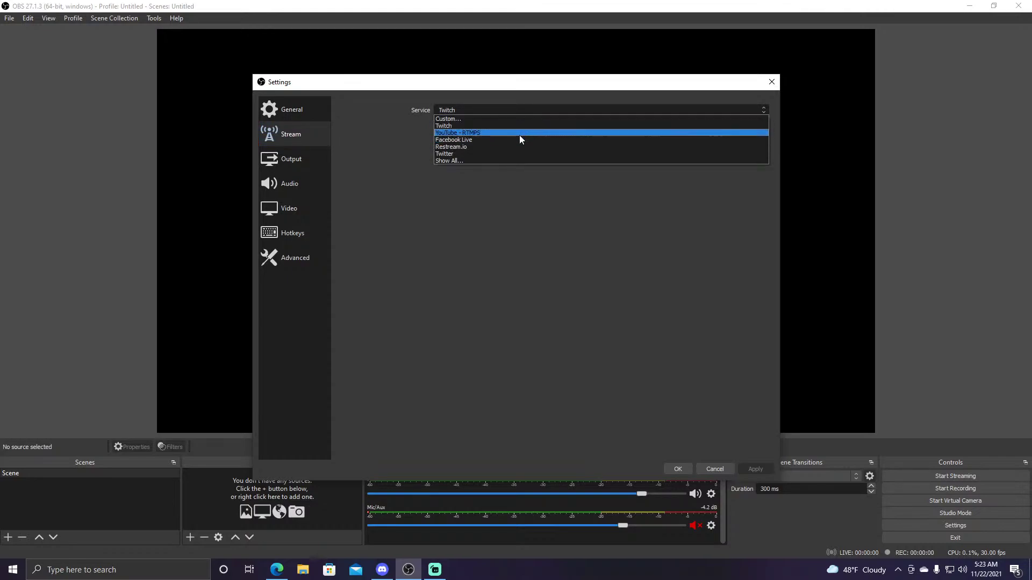
click(518, 133)
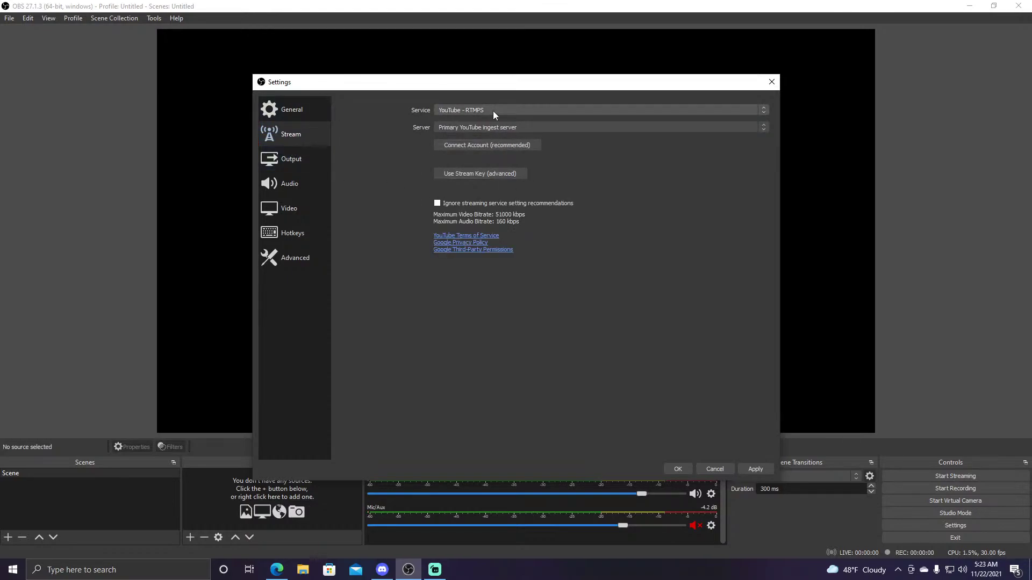
click(463, 110)
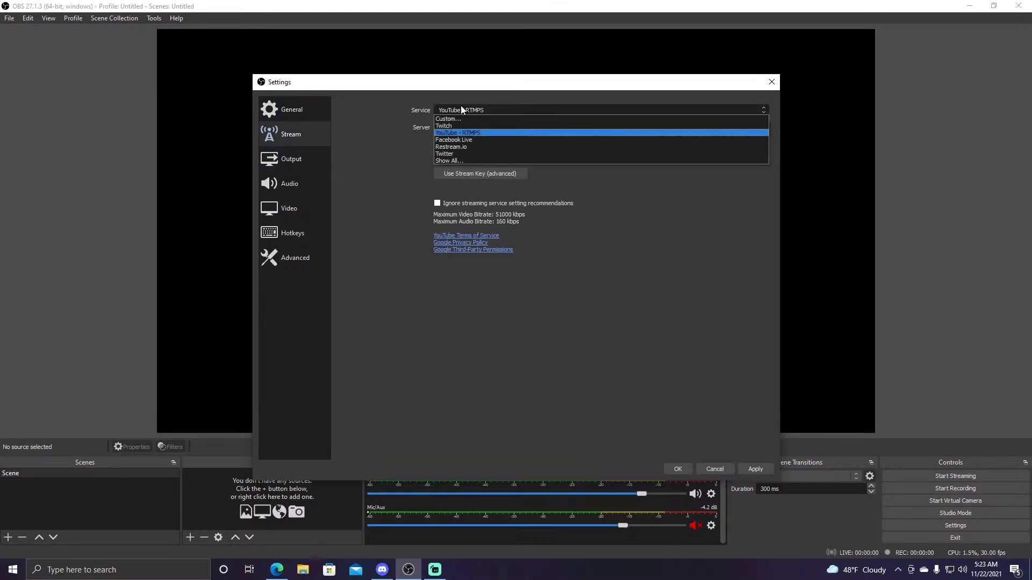
Step: Switch the output mode to Advanced and keep x264 as the streaming encoder
click(290, 161)
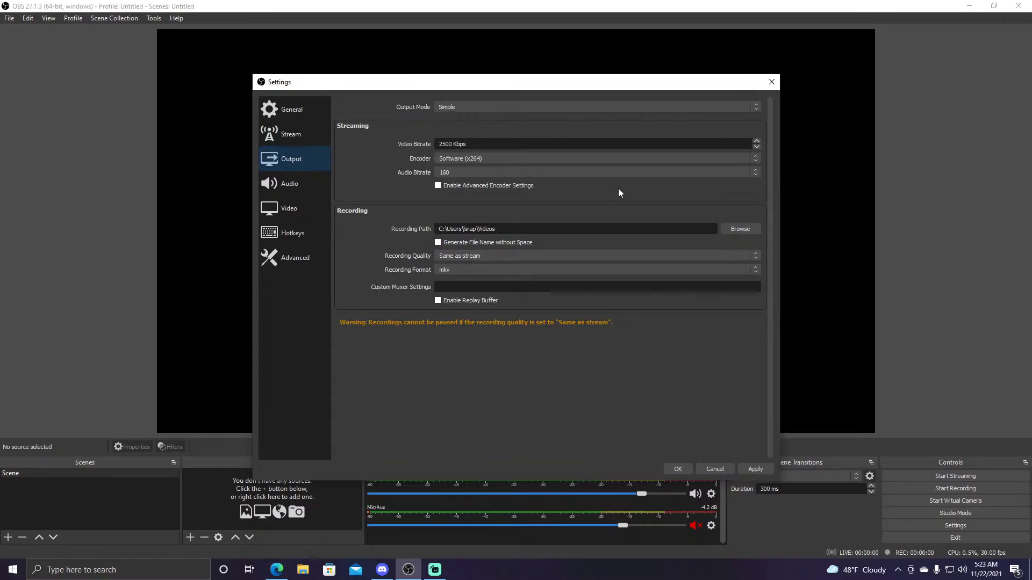
click(456, 107)
click(463, 123)
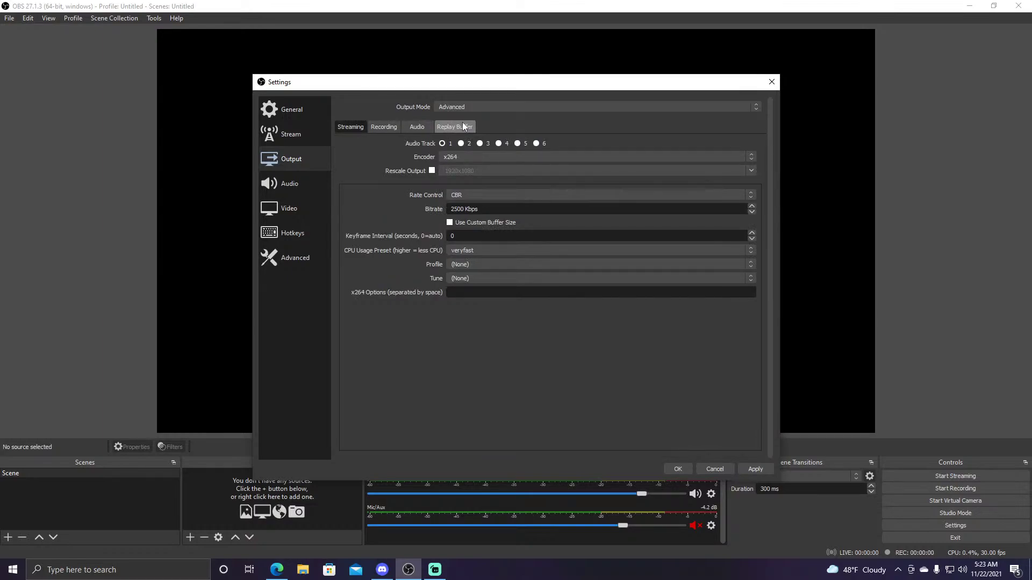
click(598, 159)
click(598, 159)
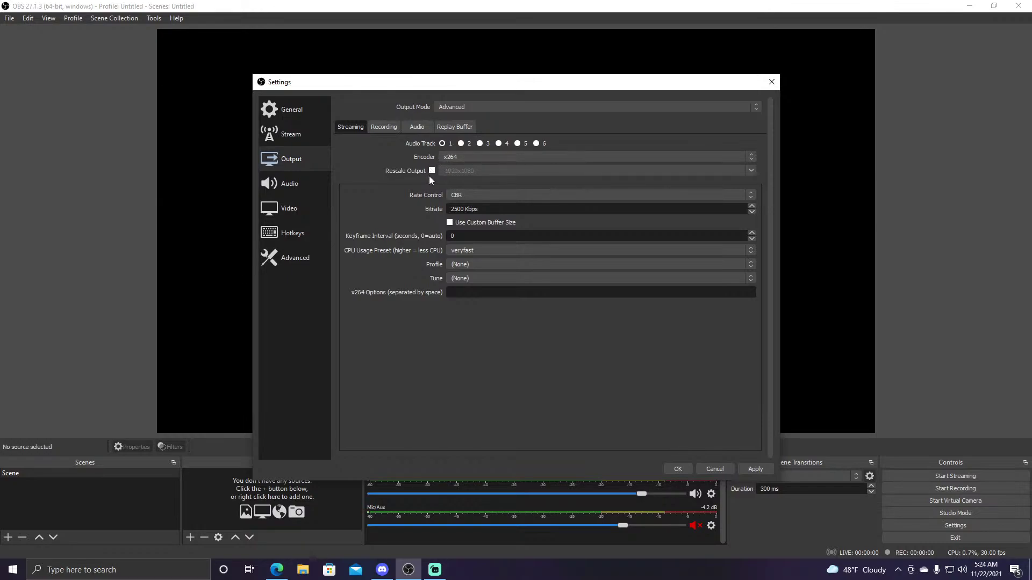
Step: Keep CBR rate control, set the streaming bitrate to 6000 Kbps and choose the fast CPU usage preset
click(470, 195)
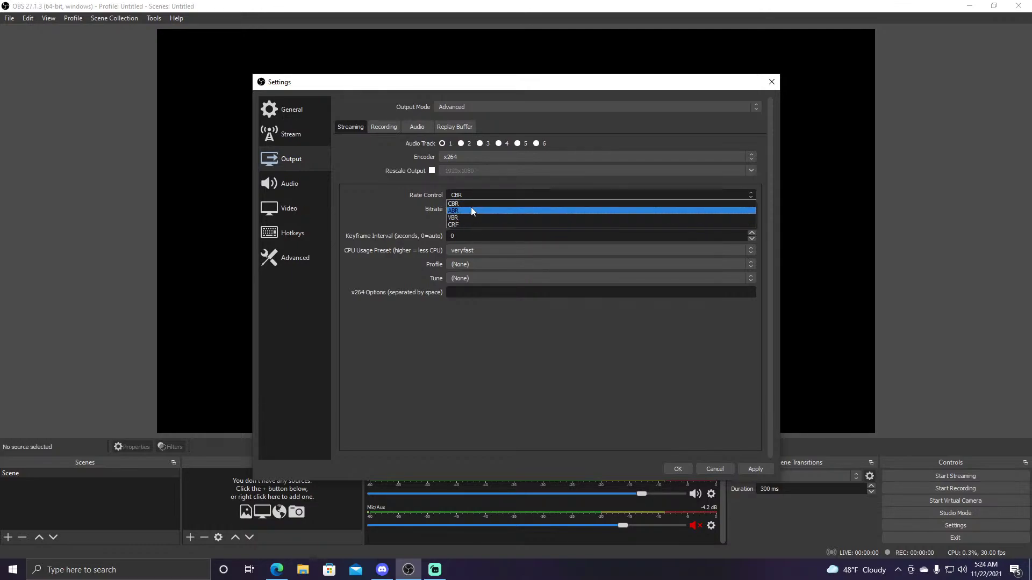
click(473, 196)
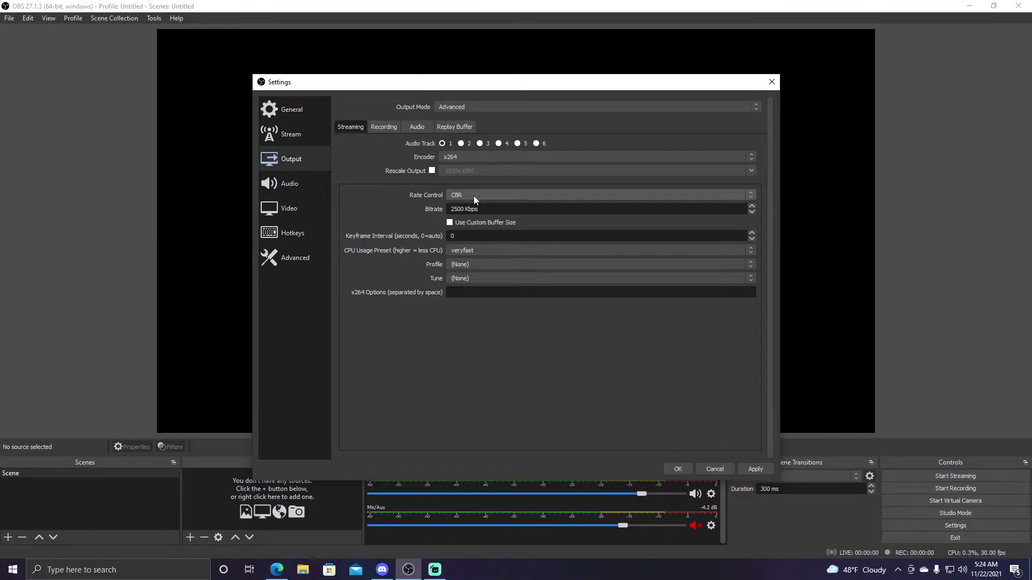
click(474, 196)
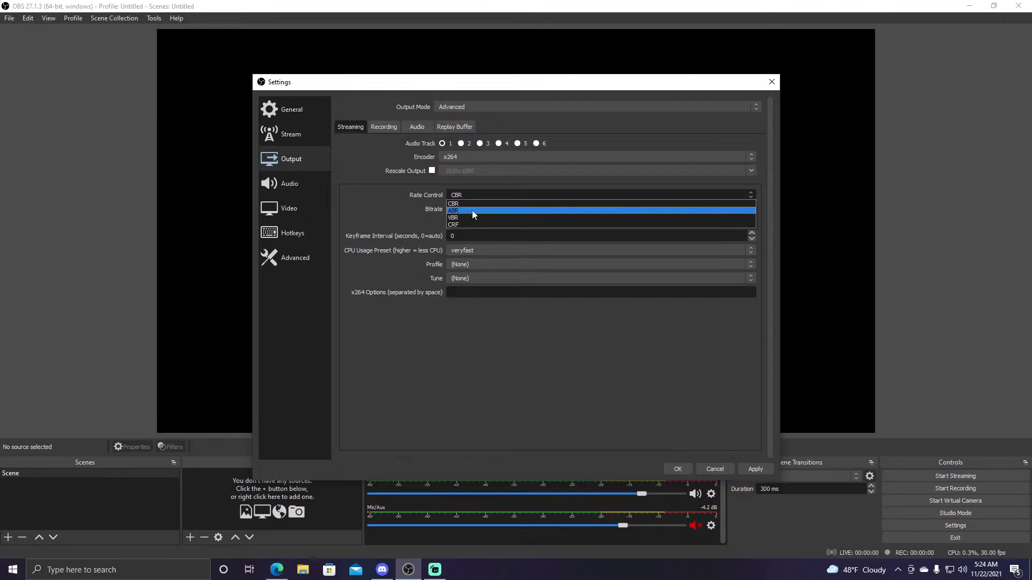
click(380, 195)
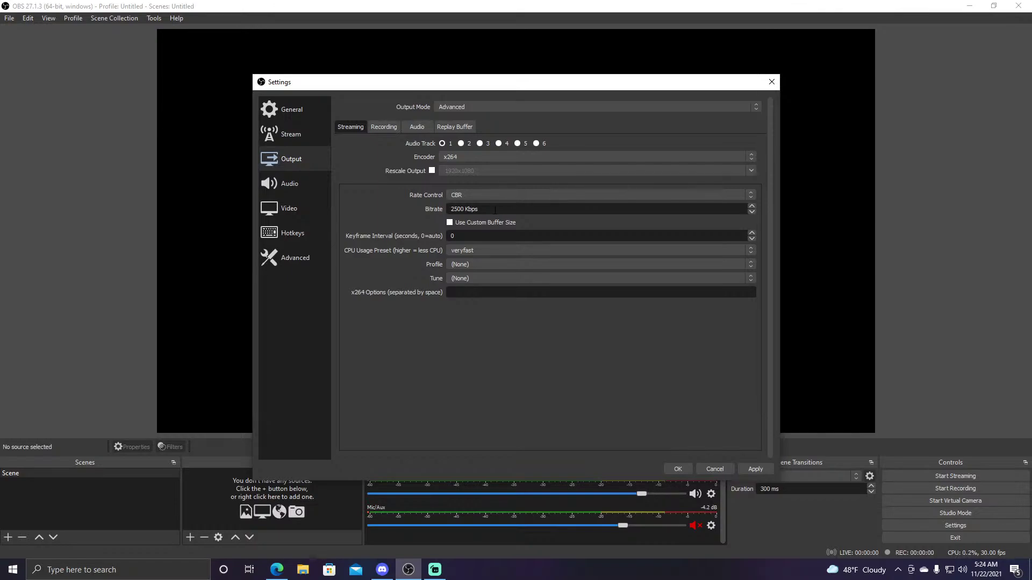
drag(477, 208, 440, 209)
text(60)
double_click(444, 237)
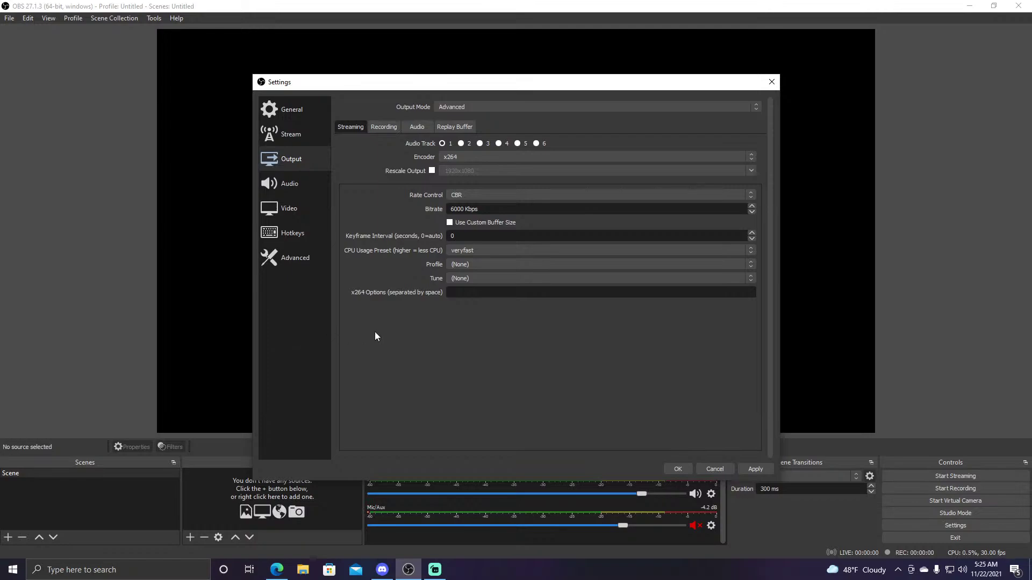
click(504, 249)
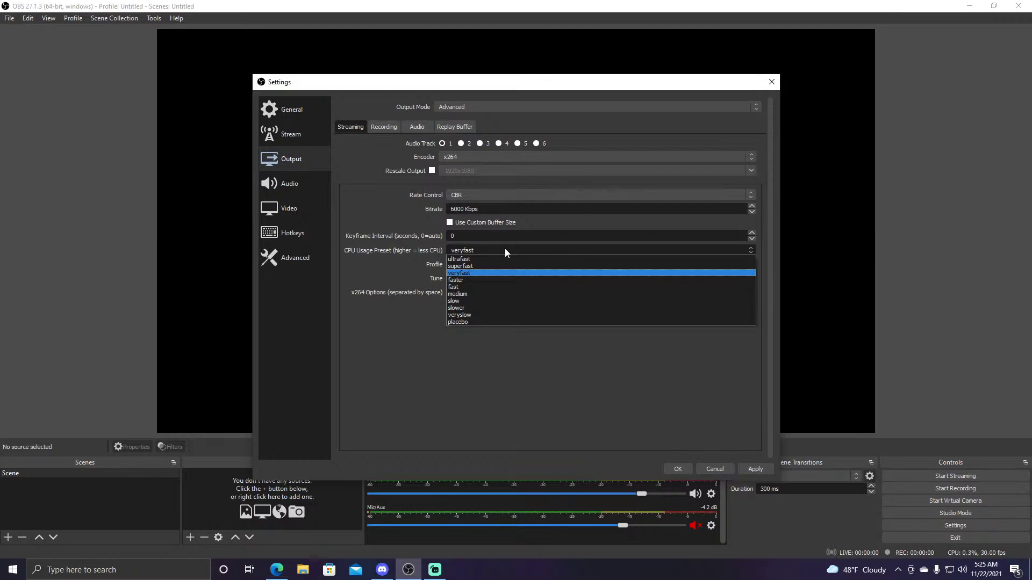
click(483, 287)
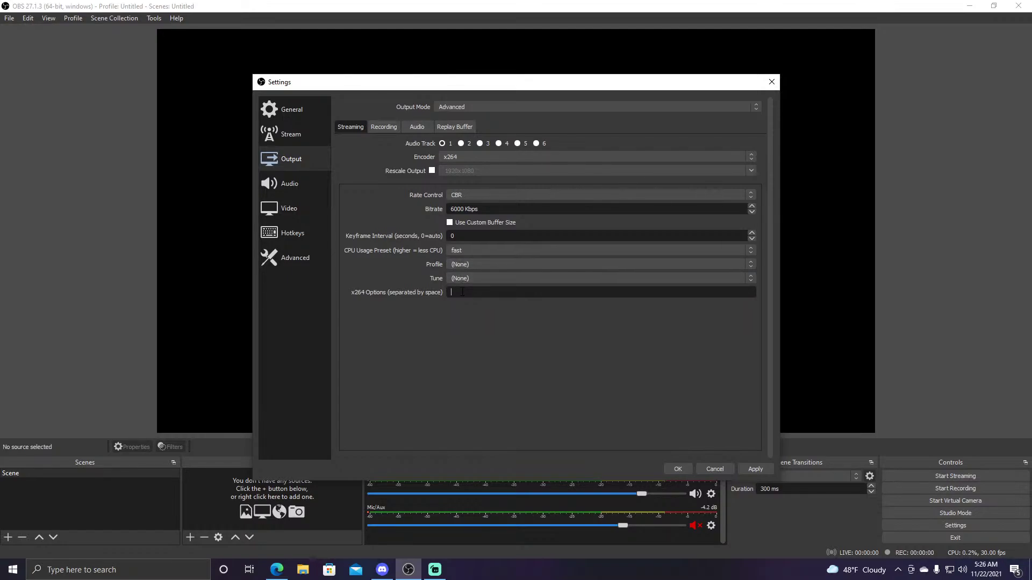
text(hread)
key(BackSpace)
key(BackSpace)
text(= 12)
key(BackSpace)
key(BackSpace)
key(BackSpace)
key(BackSpace)
key(BackSpace)
key(BackSpace)
key(BackSpace)
key(BackSpace)
key(BackSpace)
key(BackSpace)
Step: Review the available CPU usage presets and keep fast selected
click(467, 250)
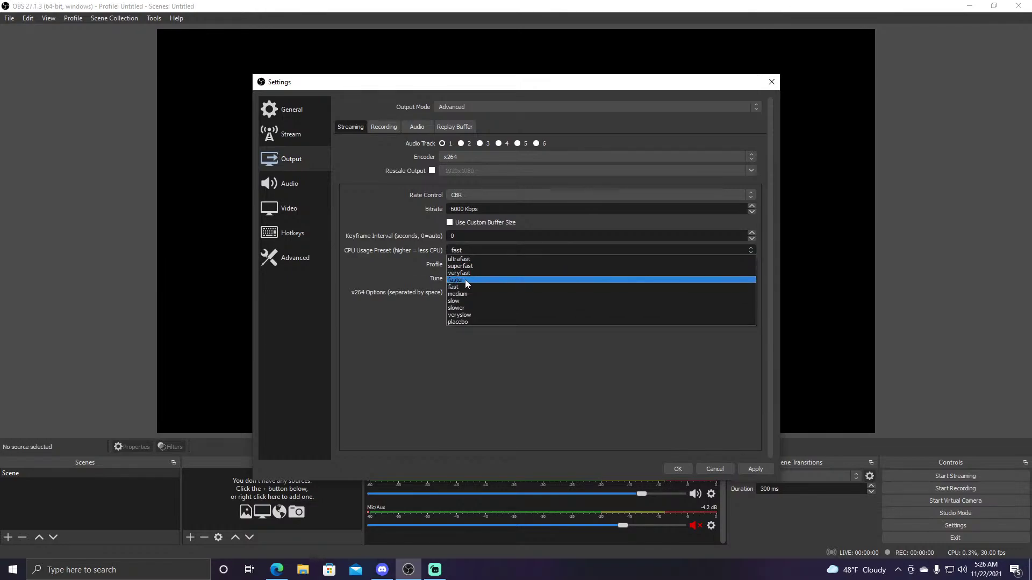
click(470, 248)
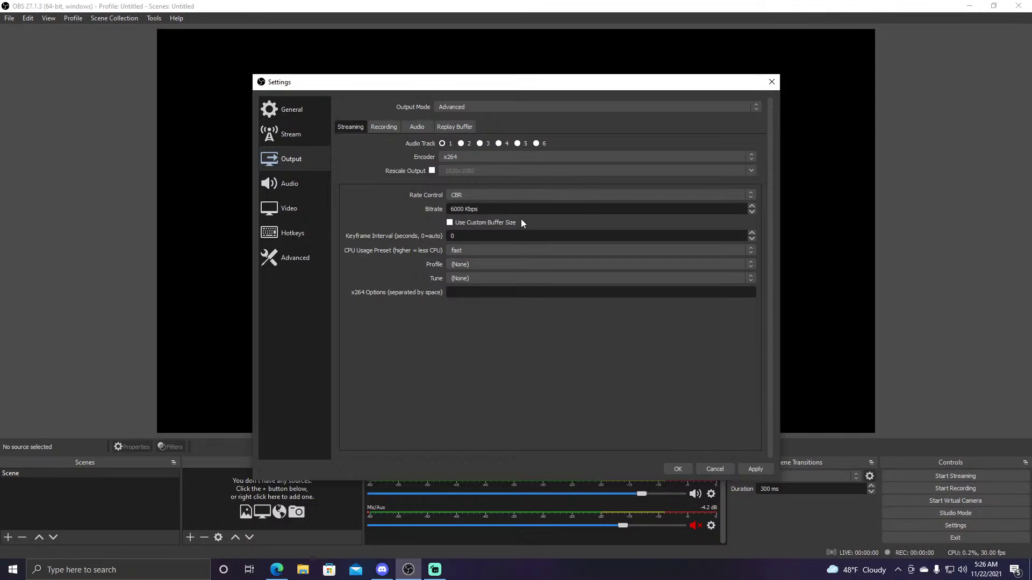
click(470, 250)
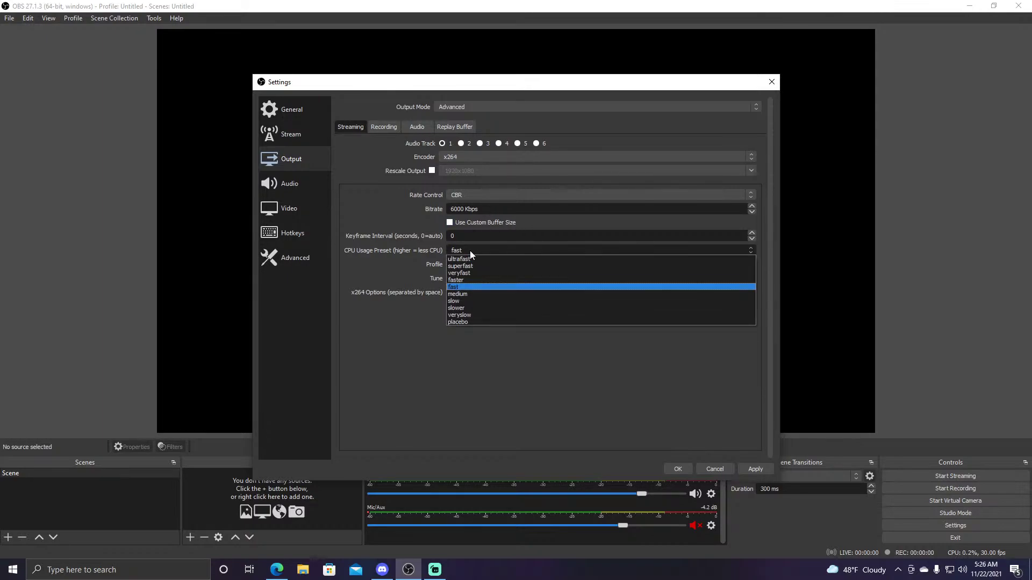
click(470, 250)
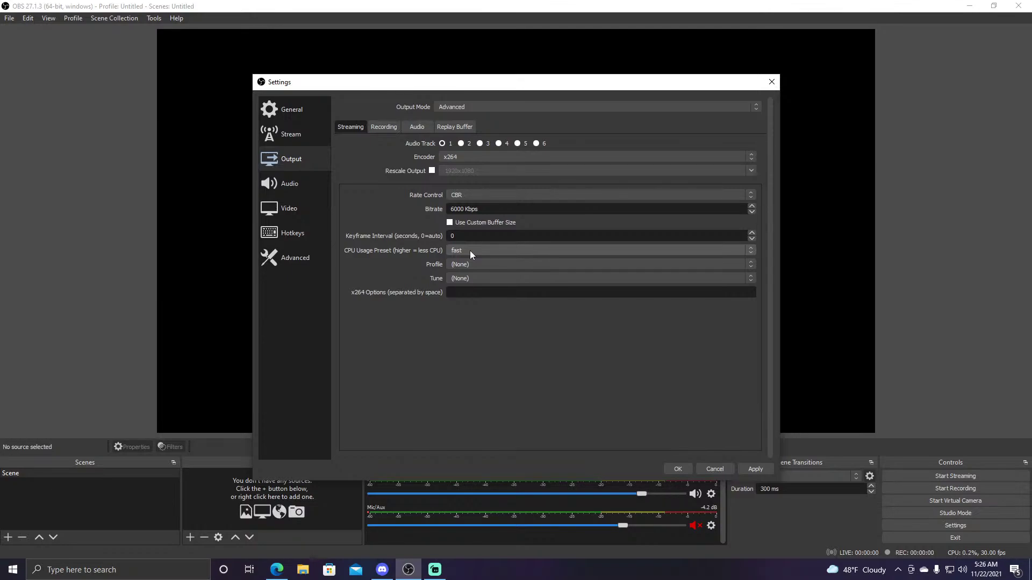
click(470, 251)
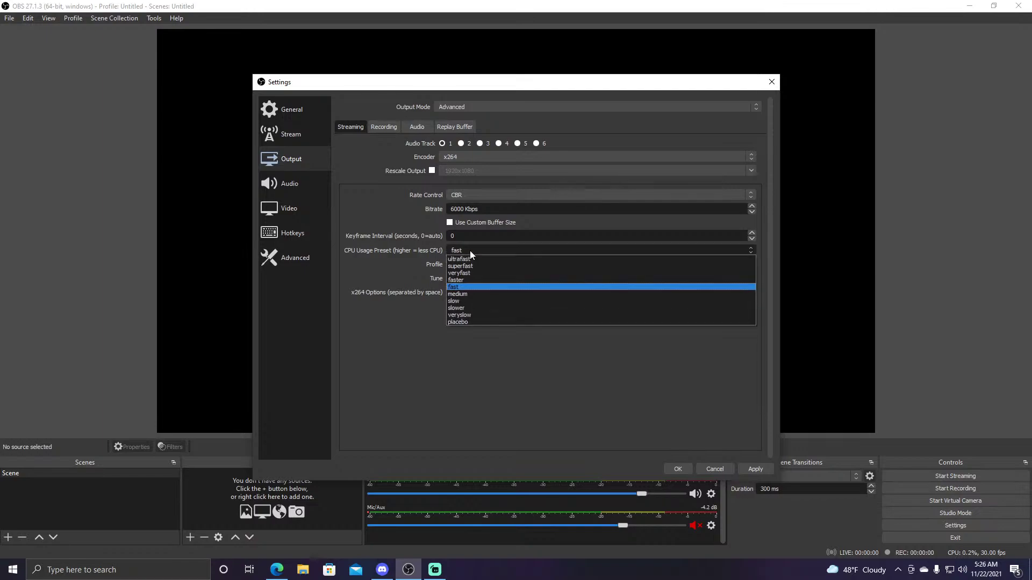
click(463, 287)
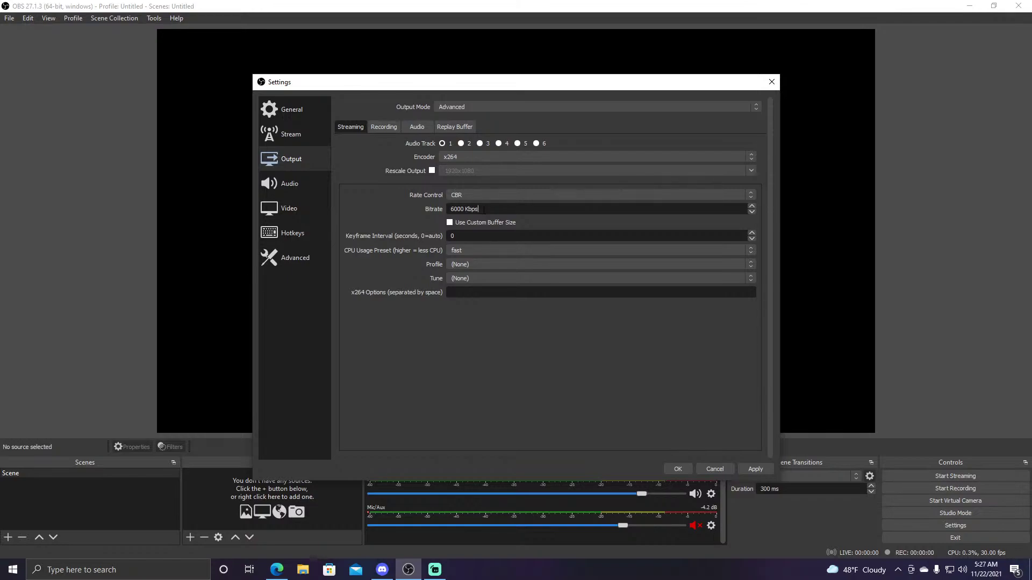
Step: Set the output (scaled) resolution to 1920x1080 in the video settings
click(295, 189)
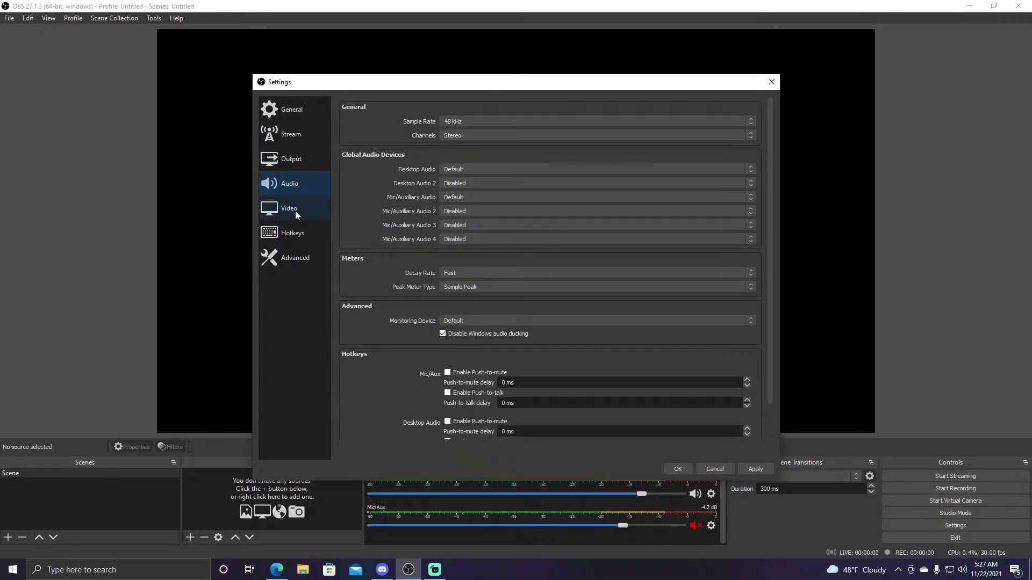
click(295, 212)
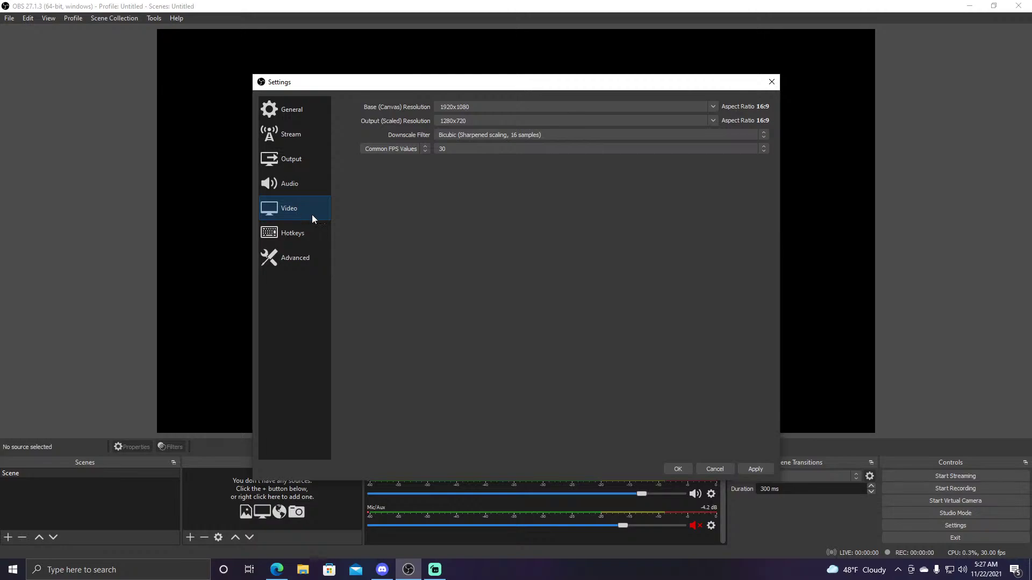
click(712, 120)
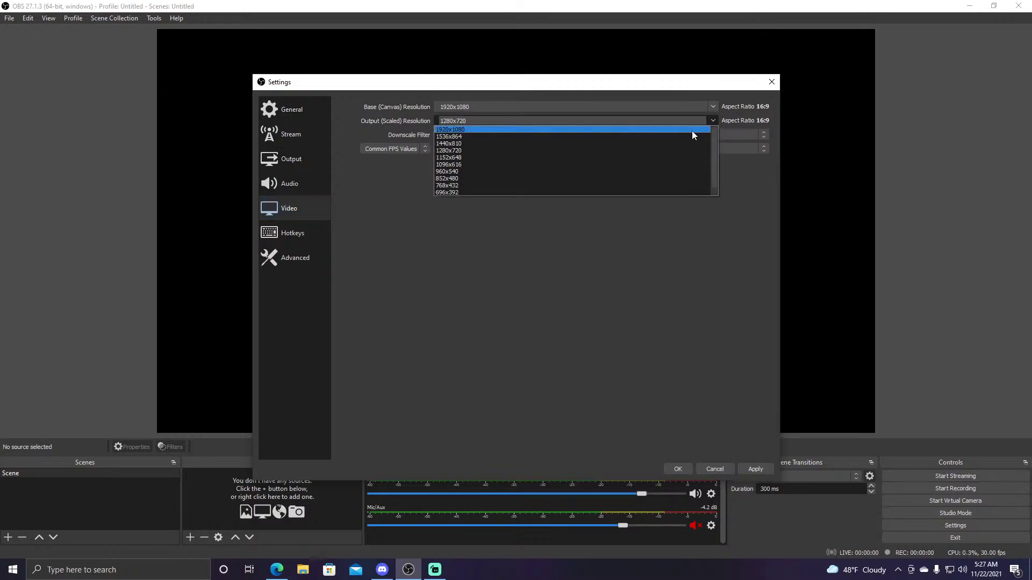
click(656, 129)
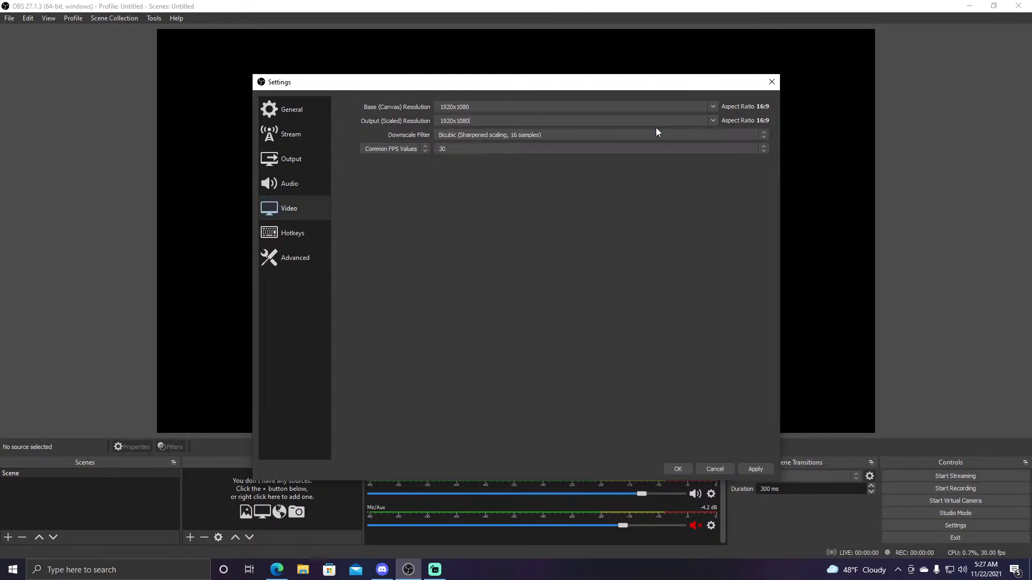
Step: Set the common FPS value to 60 and the downscale filter to Lanczos (Sharpened scaling, 36 samples)
click(691, 148)
click(659, 220)
click(588, 135)
click(585, 164)
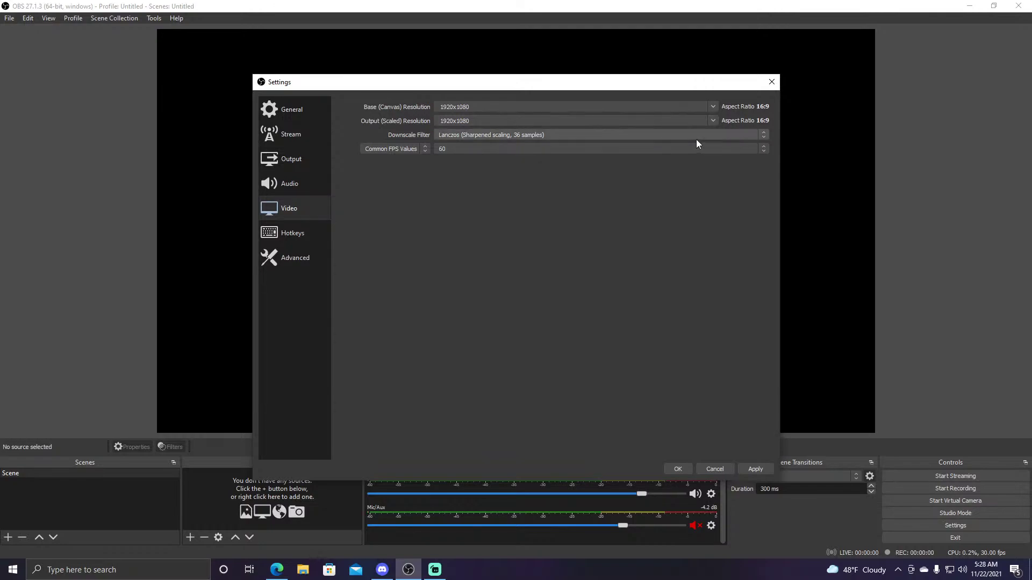
Step: Check the base resolution and downscale filter choices, keeping 1920x1080 and Lanczos, and apply the settings
click(712, 107)
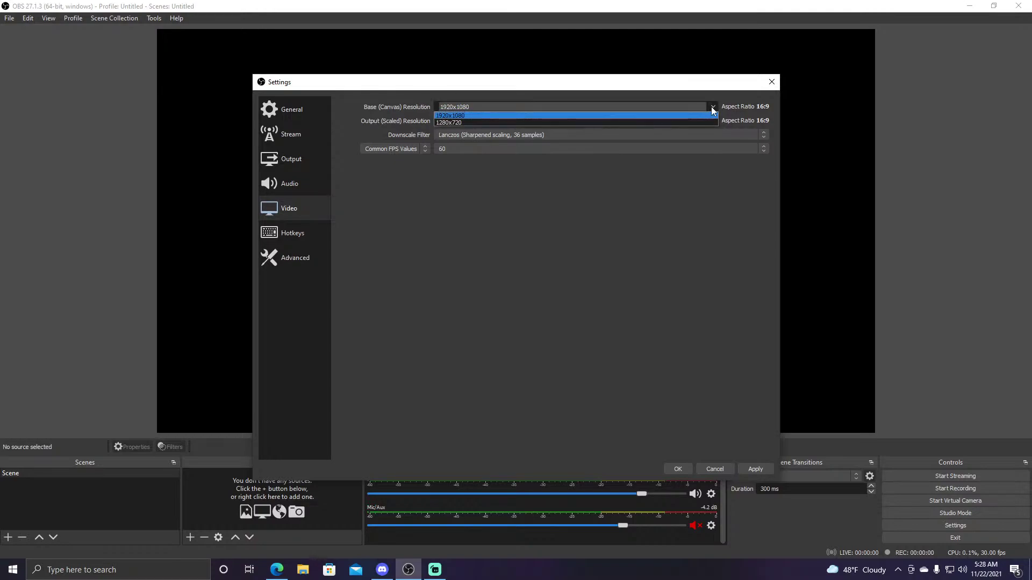
click(711, 107)
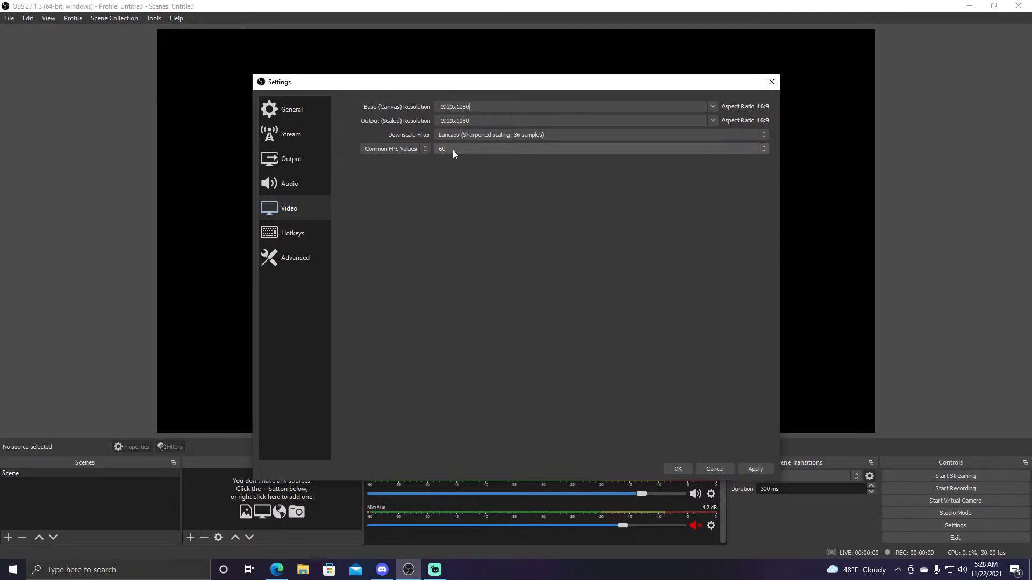
click(516, 133)
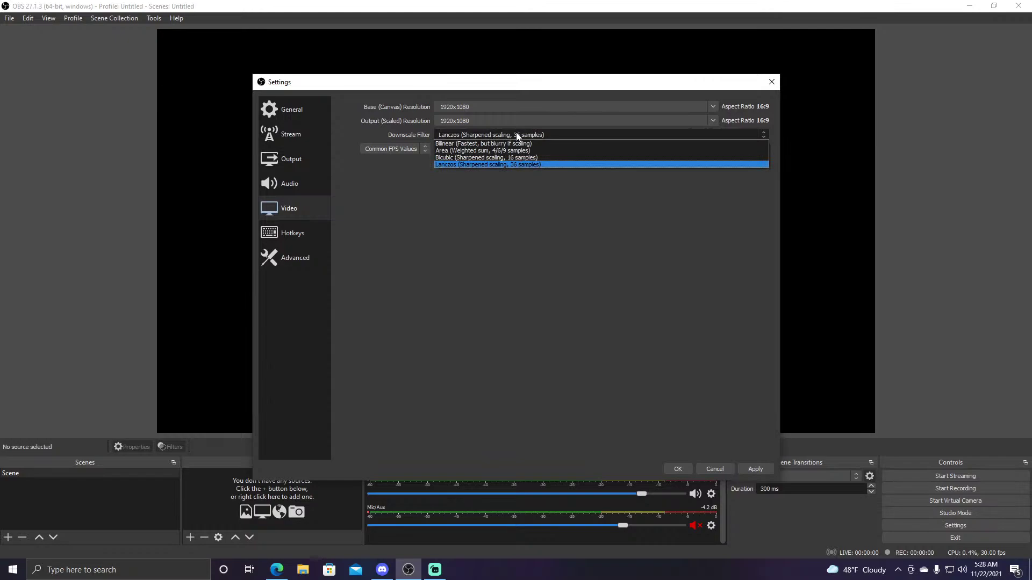
click(520, 163)
click(753, 467)
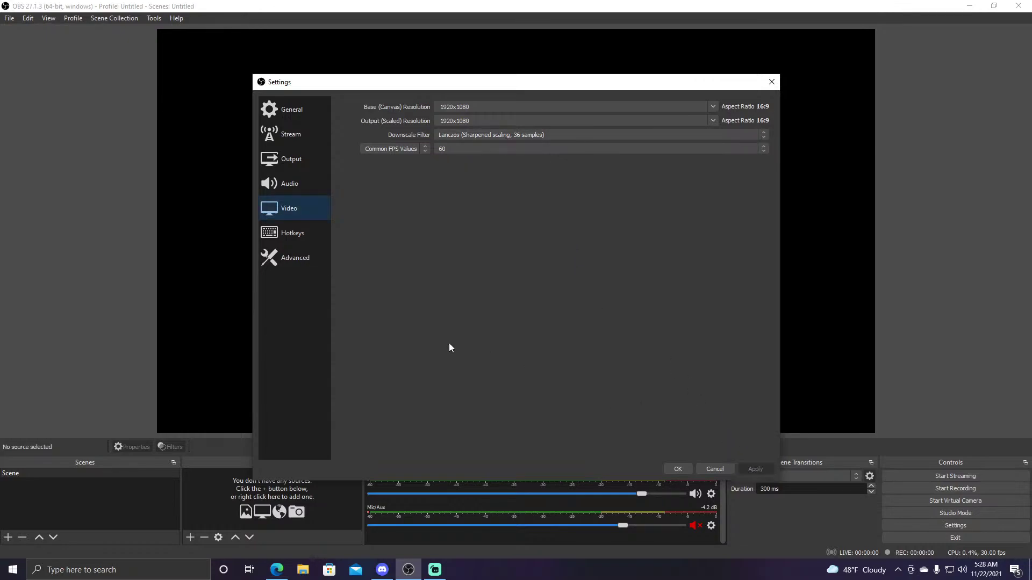
Step: Recheck the output and audio settings and accept the configuration to close the settings
click(290, 159)
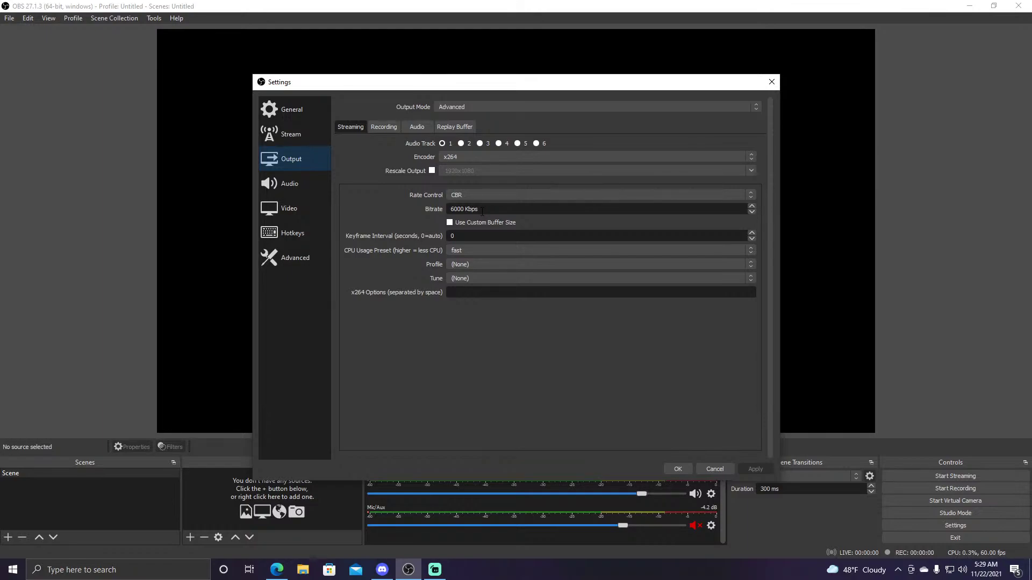
click(294, 185)
click(289, 161)
click(678, 469)
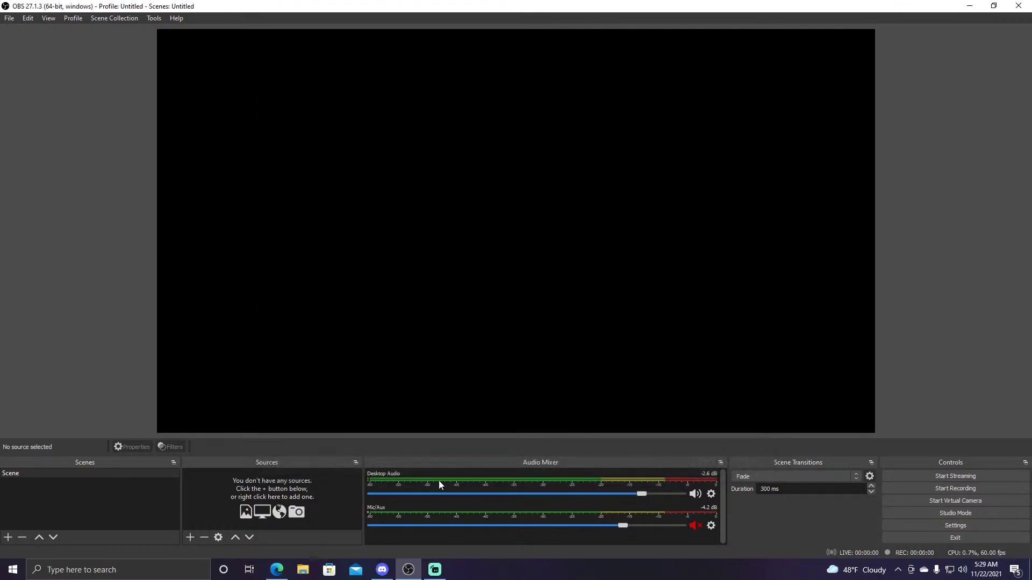
Step: Add a new Game Capture source under its default name, keeping the mode at Capture any fullscreen application
click(191, 537)
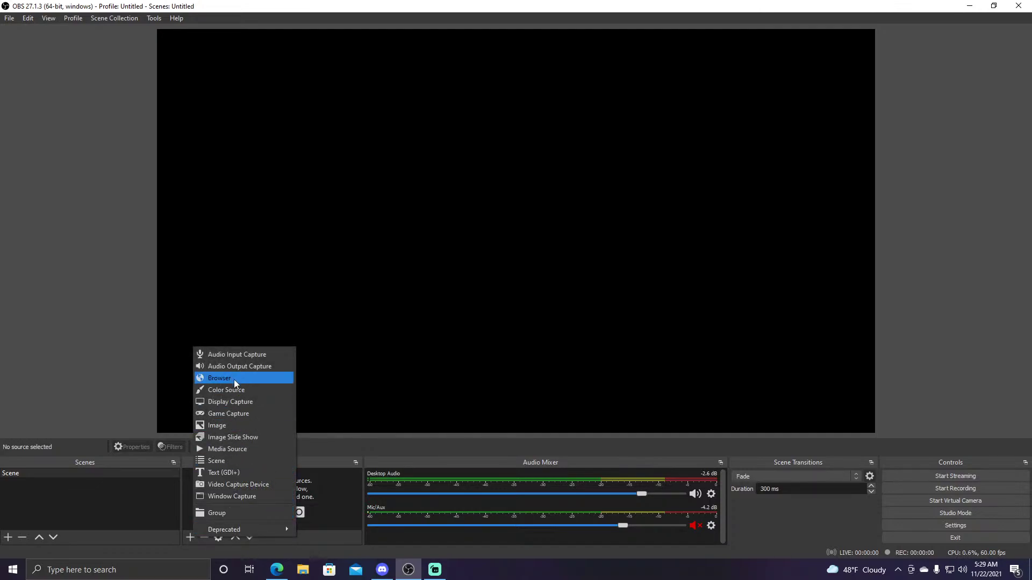
click(237, 418)
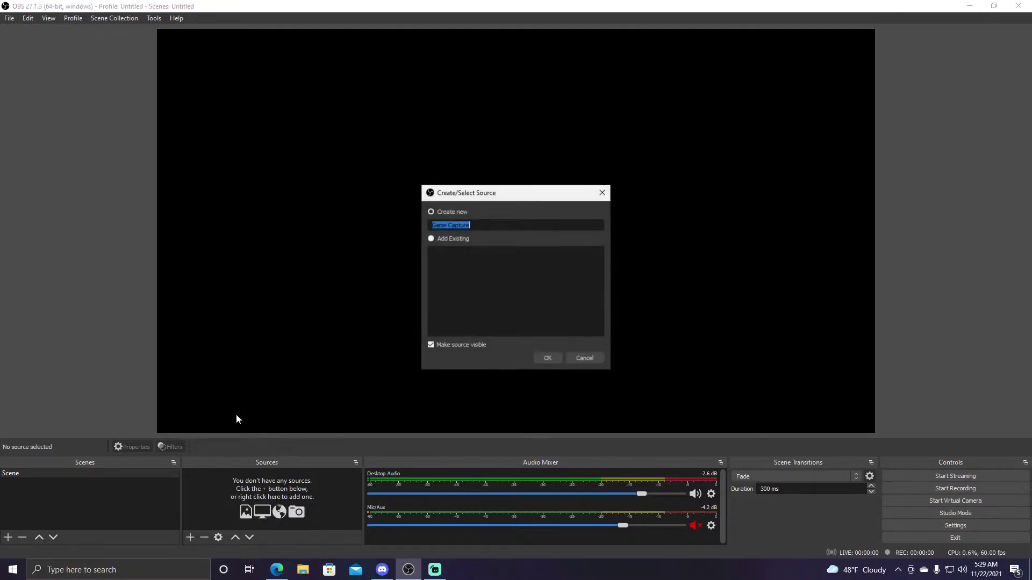
click(546, 358)
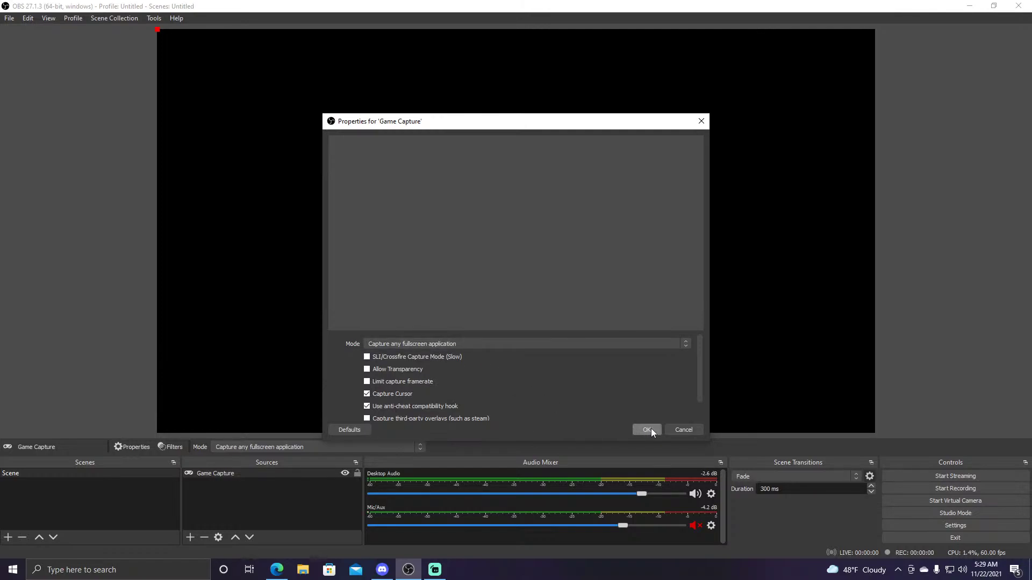
click(574, 345)
click(573, 343)
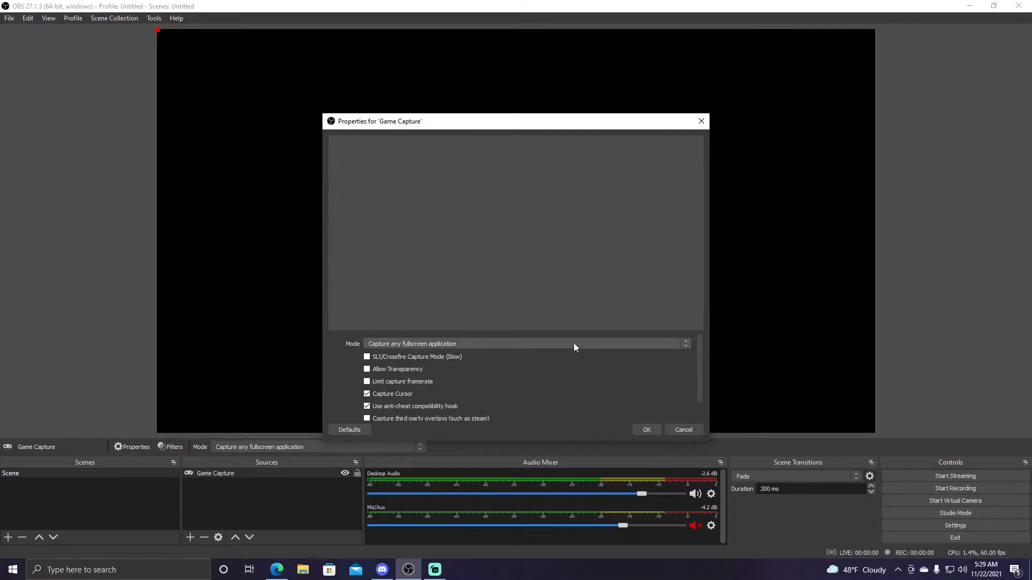
click(649, 430)
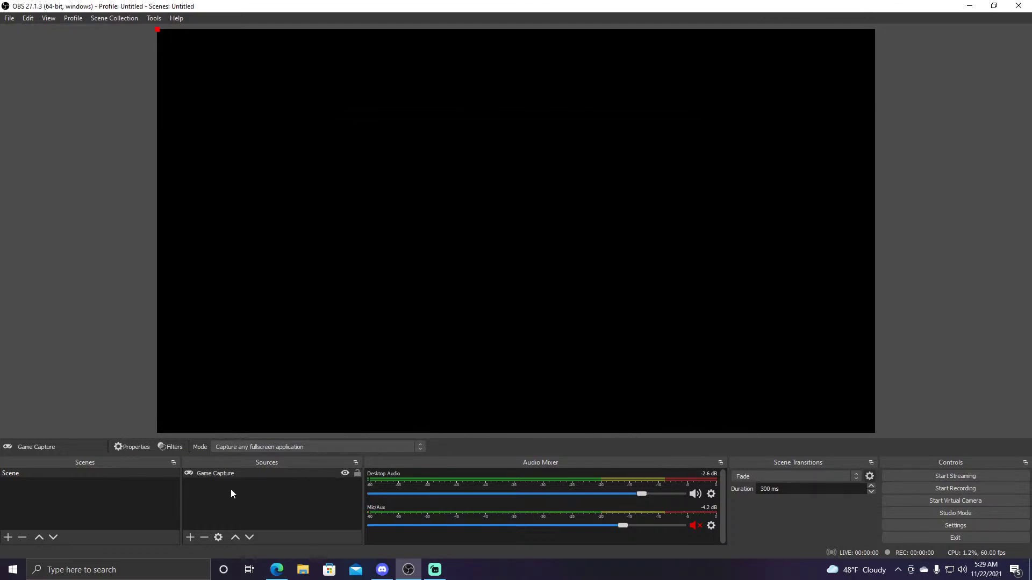
Step: Add a new Browser source under its default name, accepting the default URL and the 800 x 600 size
click(190, 537)
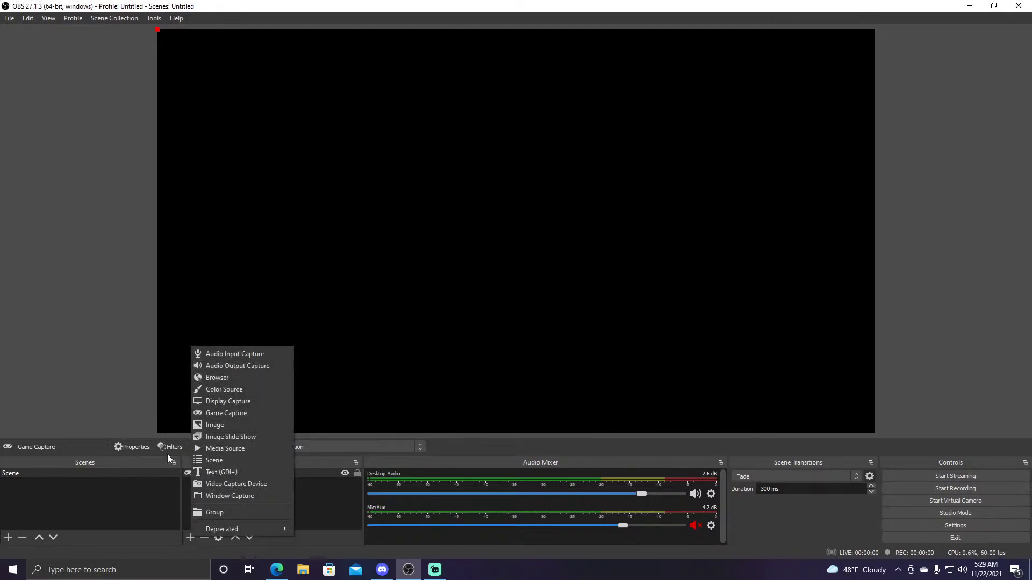
click(231, 380)
key(Return)
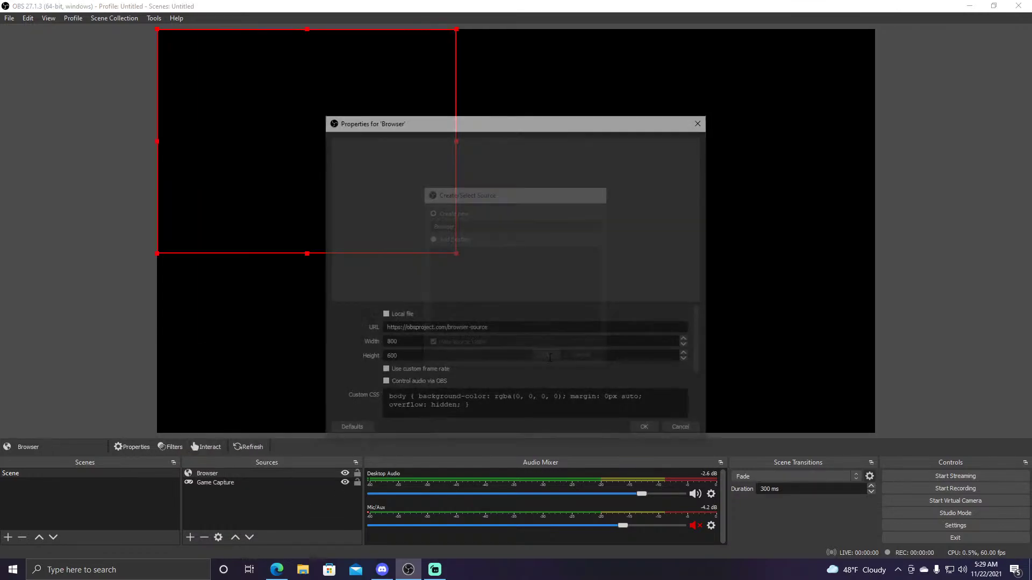
click(647, 430)
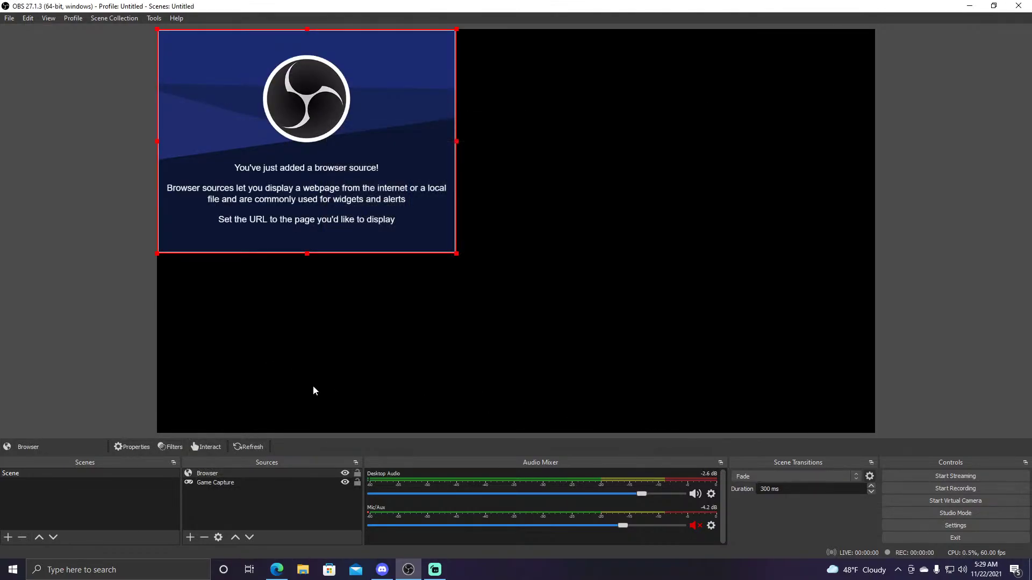
Step: Move the browser source toward the middle of the canvas, and lock and unlock the preview
drag(269, 155, 428, 197)
right_click(427, 199)
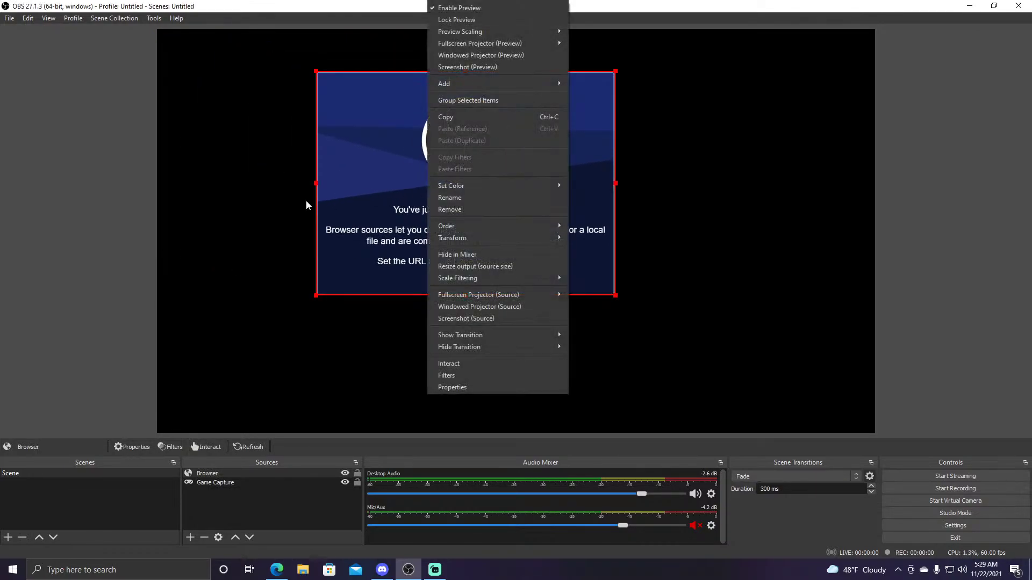
click(449, 20)
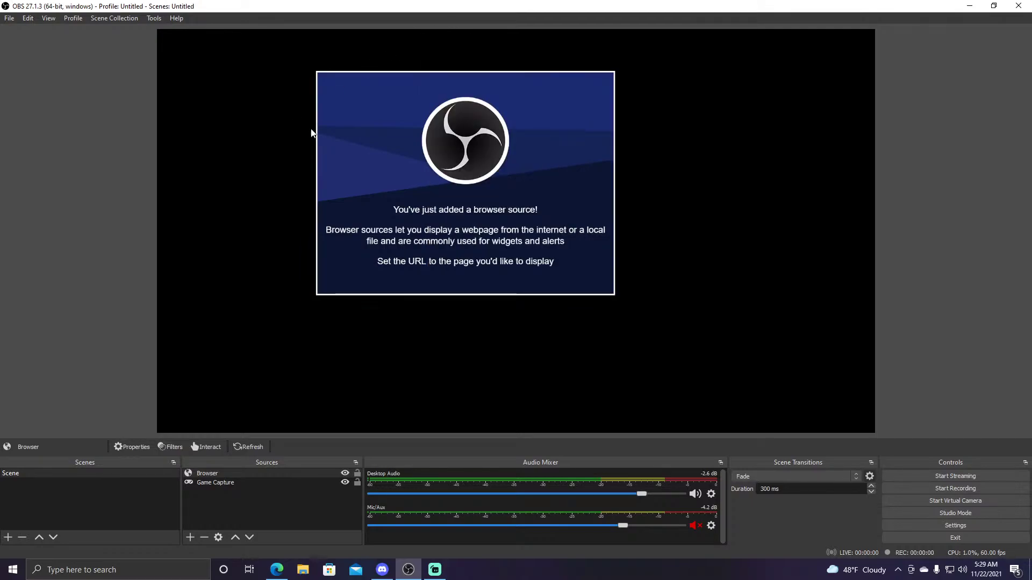
right_click(418, 141)
click(439, 161)
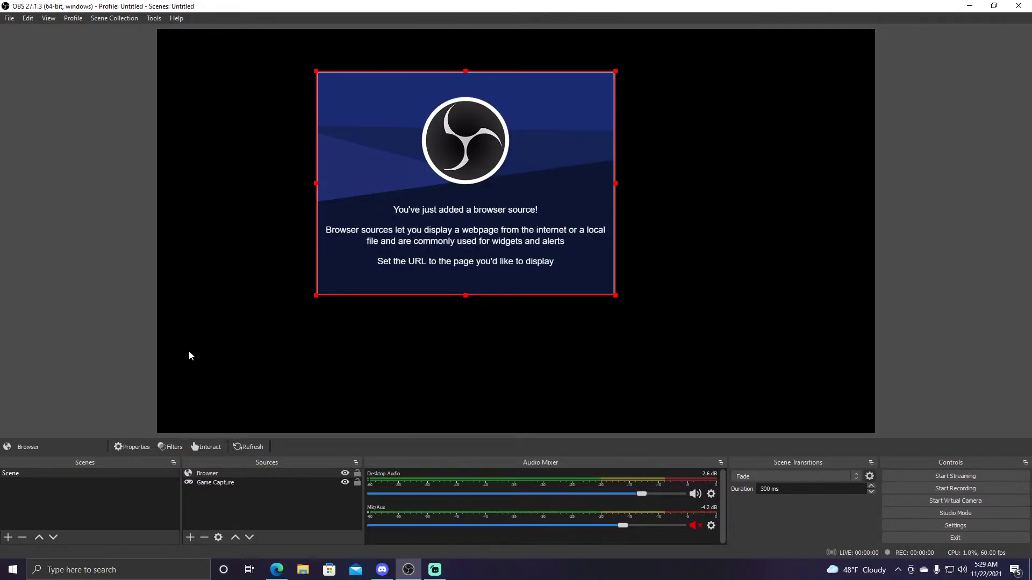
Step: Move the browser source to the canvas's upper edge near its horizontal centre, and try to order it below Game Capture
drag(435, 210, 493, 168)
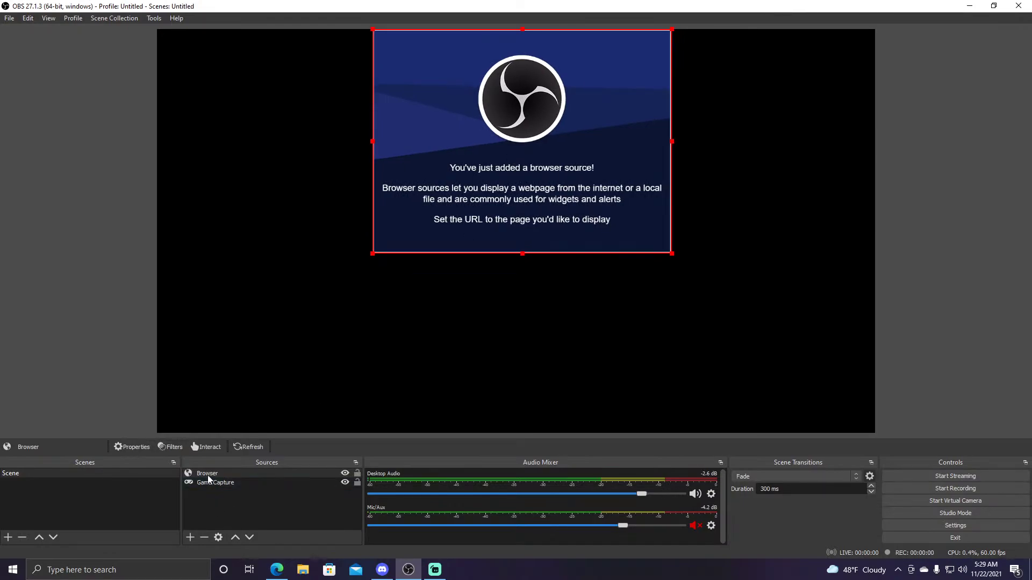
drag(207, 474, 210, 492)
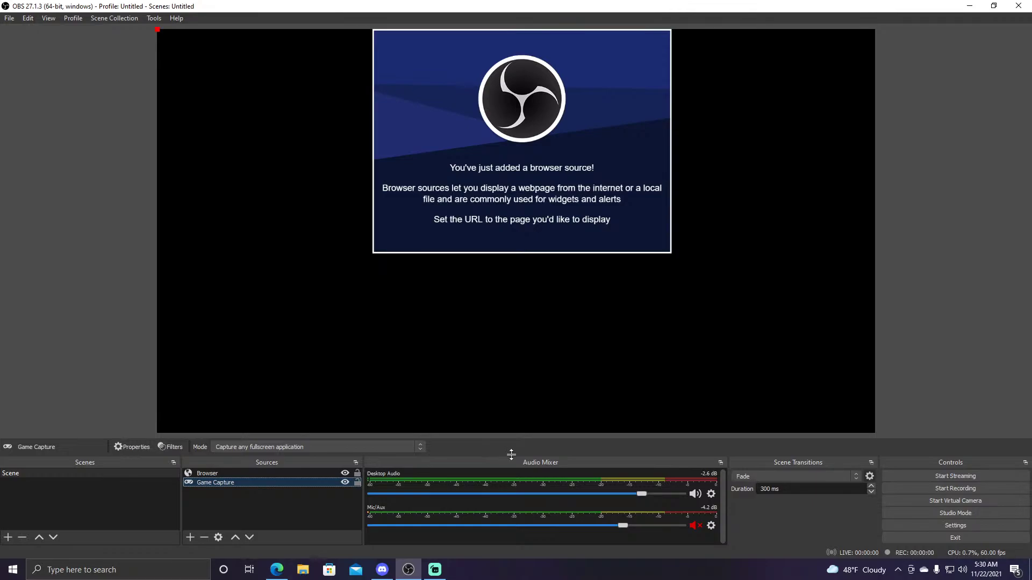
Step: Set the Mic/Aux input device to Microphone (Logitech PRO X Gaming Headset)
click(711, 526)
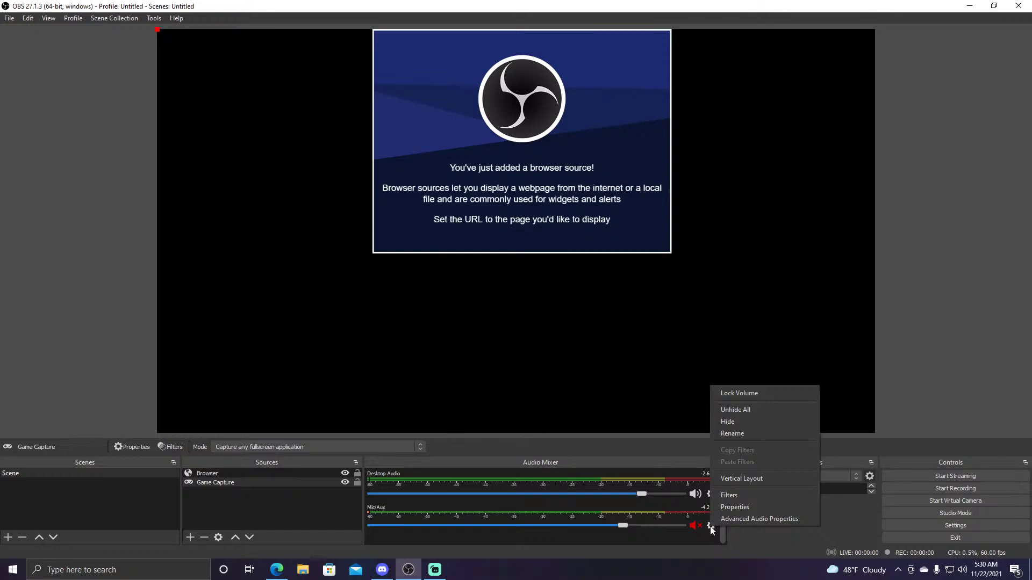
click(652, 547)
click(711, 528)
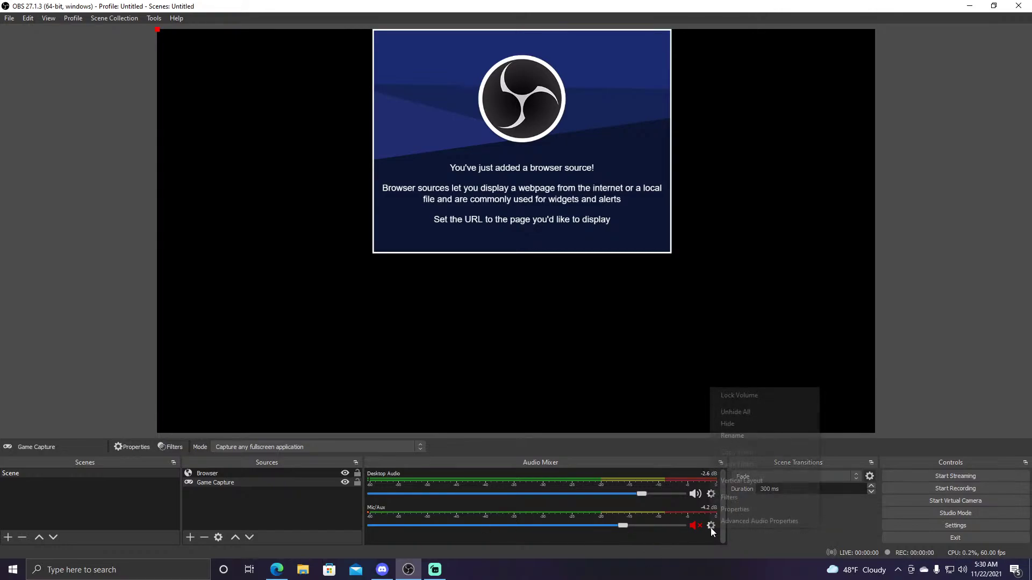
click(740, 509)
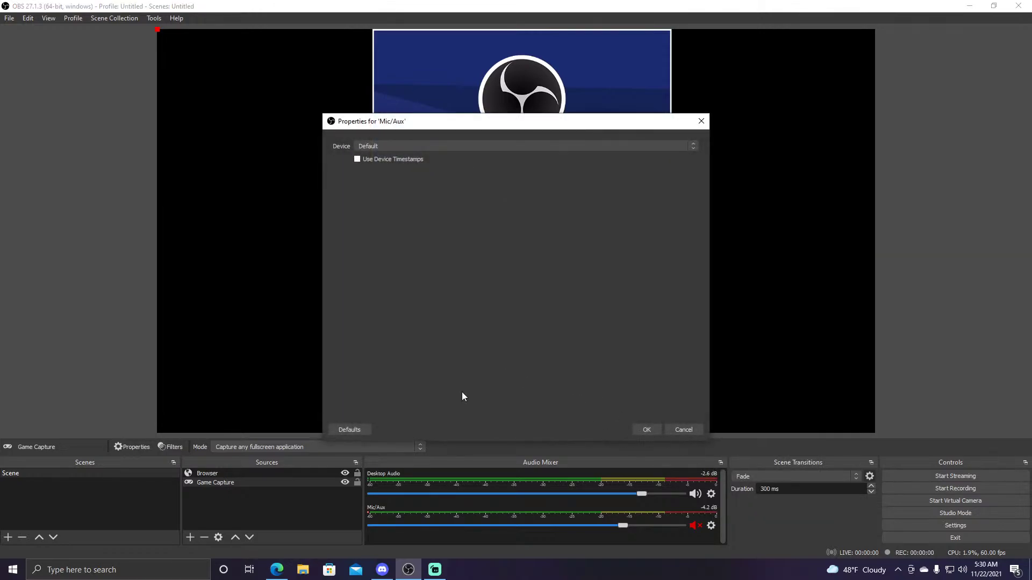
click(516, 143)
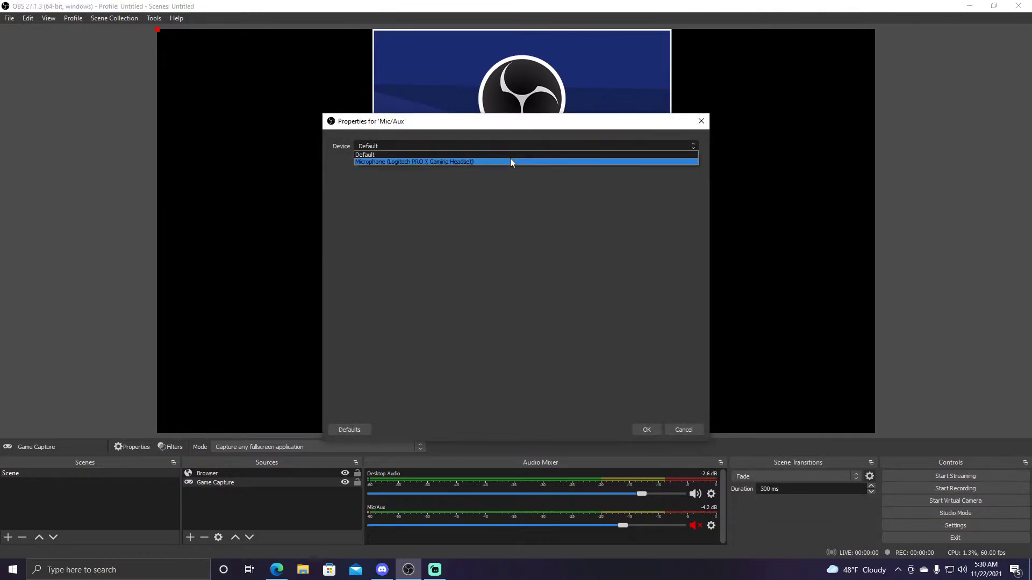
click(511, 160)
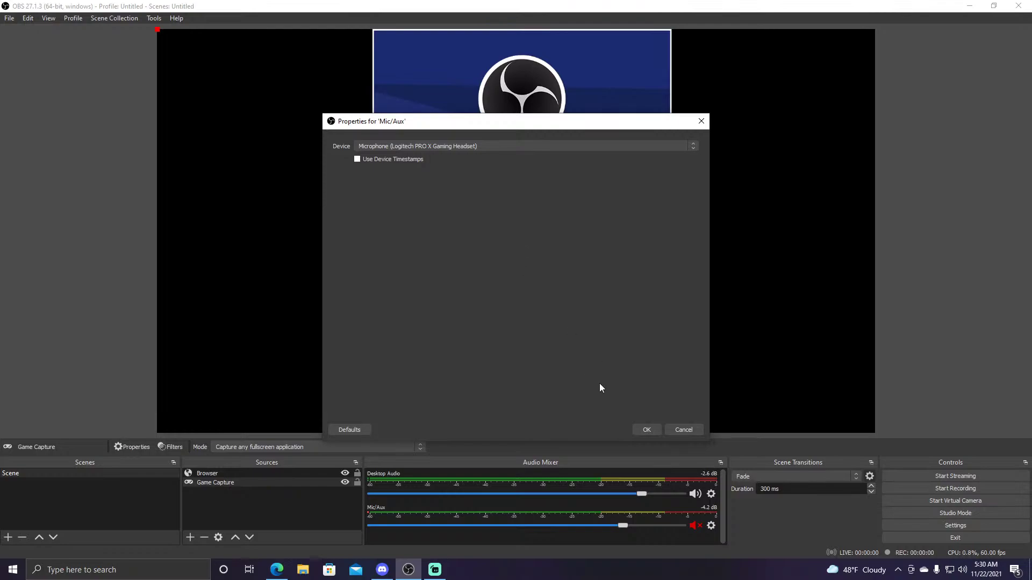
click(649, 429)
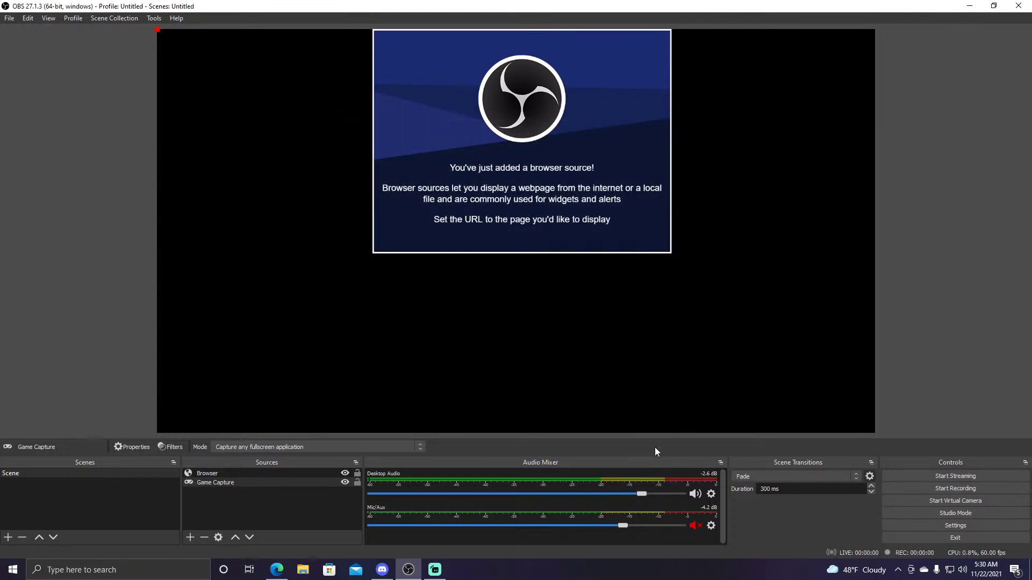
Step: Add a Noise Gate filter to Mic/Aux, keeping its default name and settings
click(712, 525)
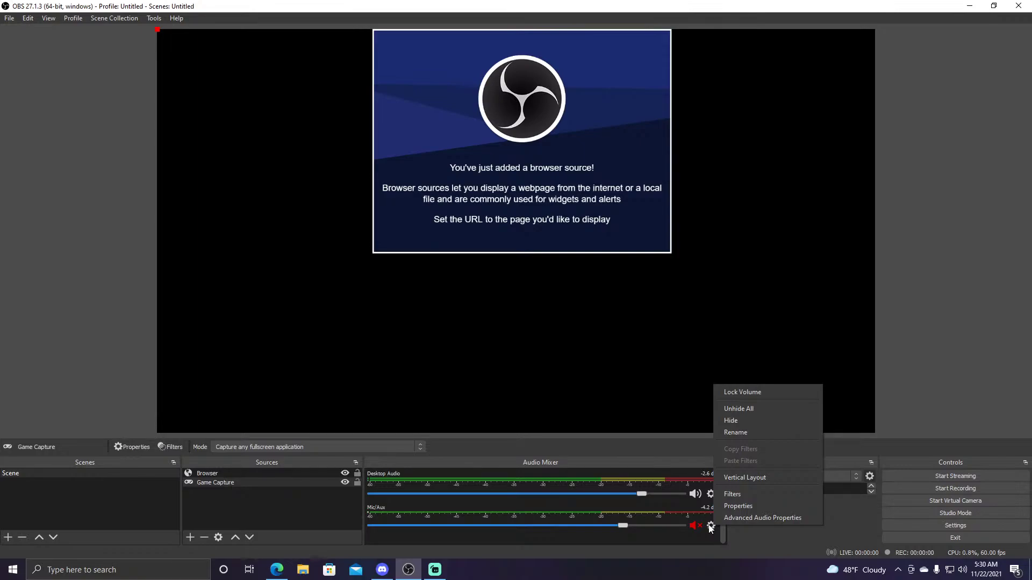
click(736, 499)
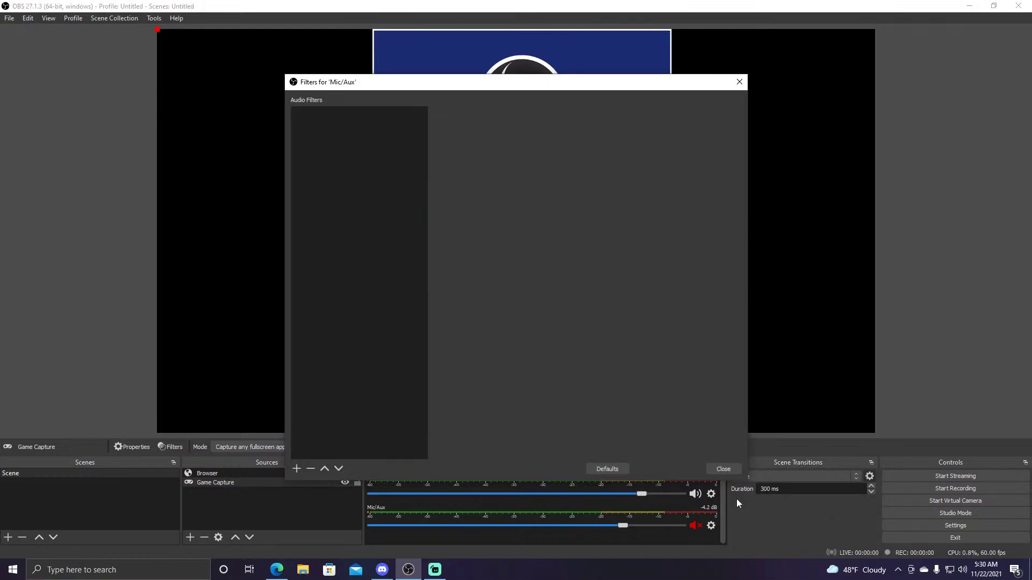
click(296, 469)
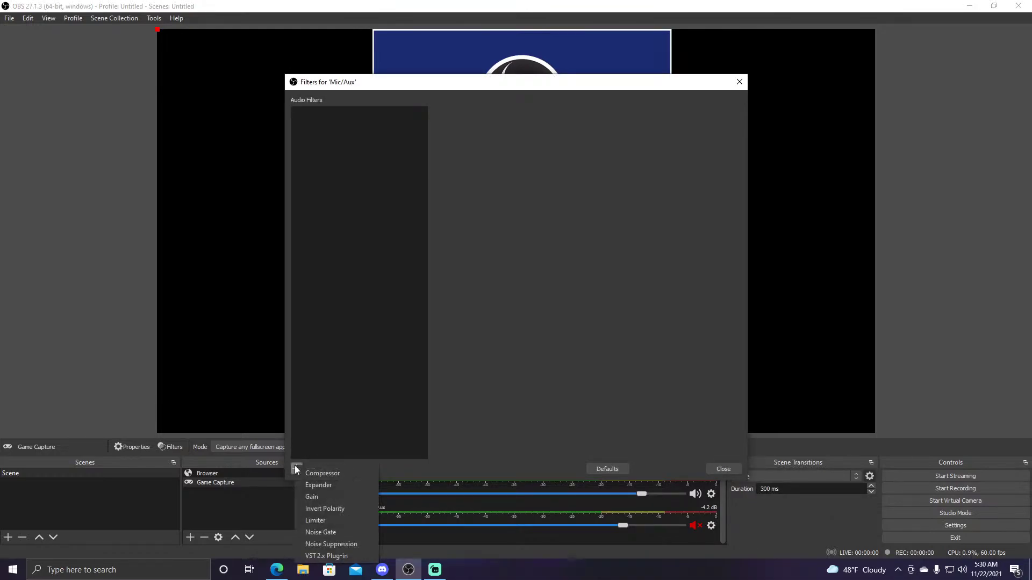
click(314, 532)
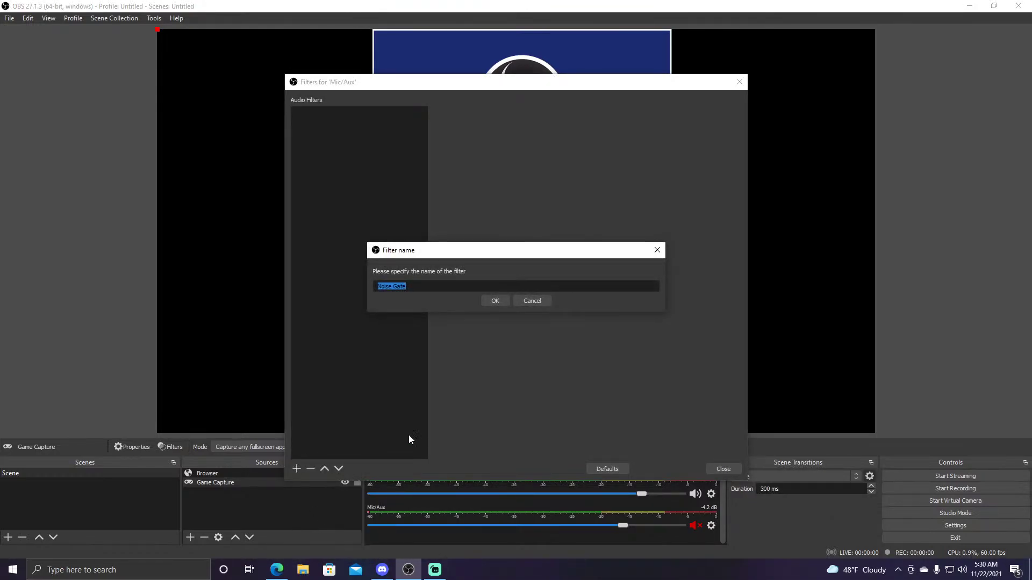
click(494, 301)
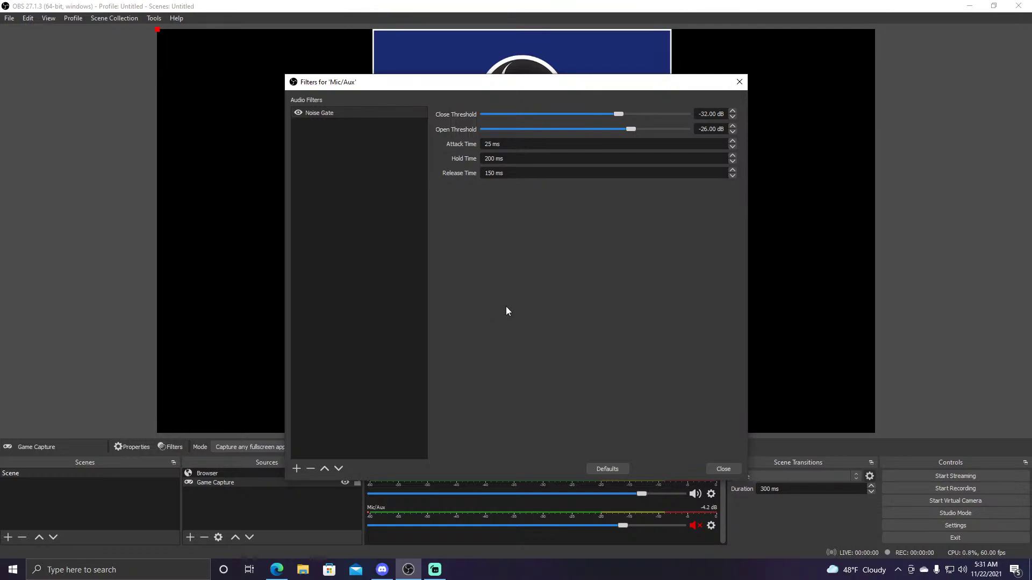
click(723, 469)
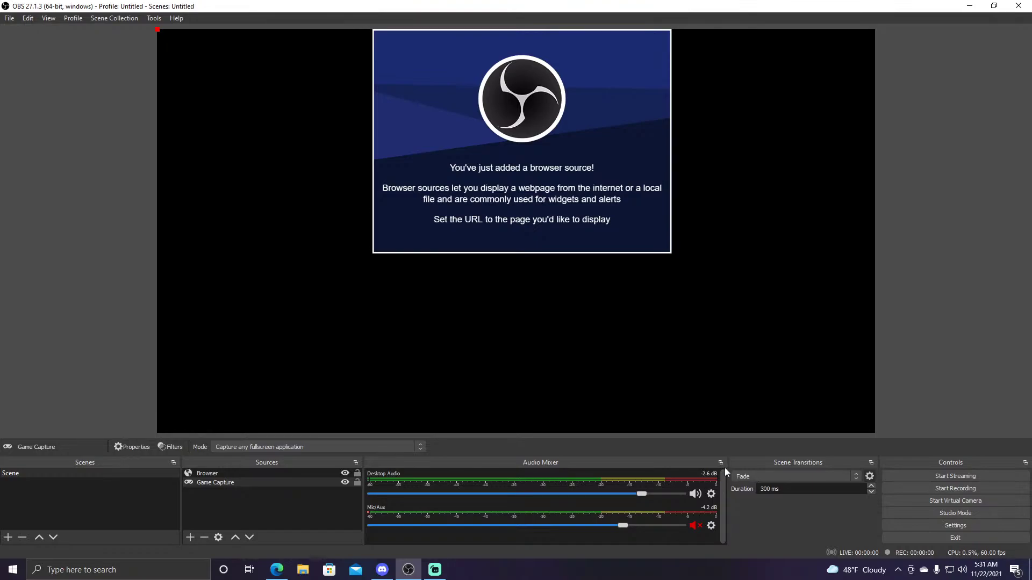
Step: Unmute Mic/Aux and raise its volume to 0.0 dB
click(694, 526)
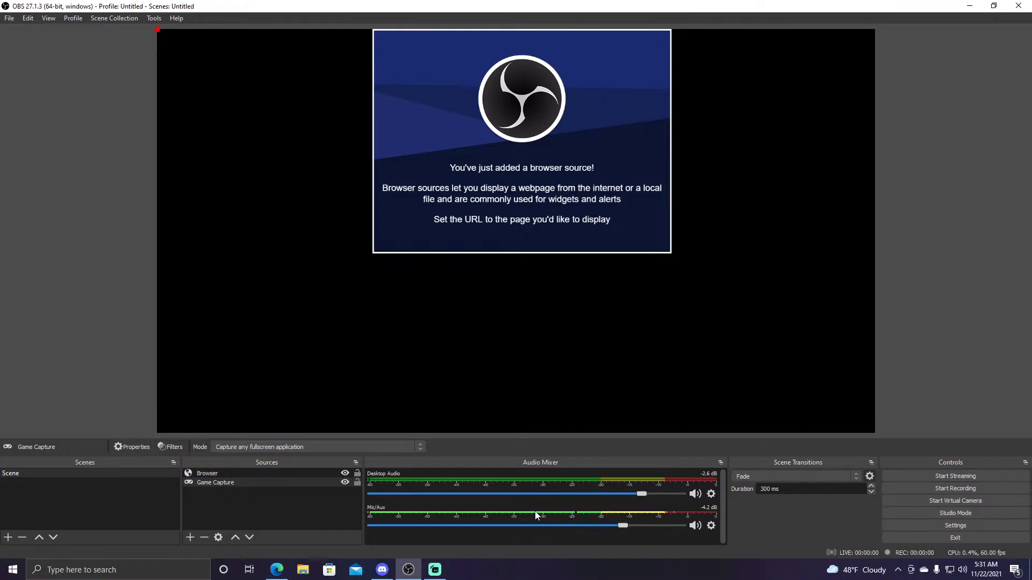
drag(622, 526, 681, 526)
mouse_move(682, 526)
mouse_down()
mouse_move(634, 527)
mouse_move(686, 525)
mouse_up()
Step: Remove the Noise Gate filter from Mic/Aux
click(710, 526)
click(725, 498)
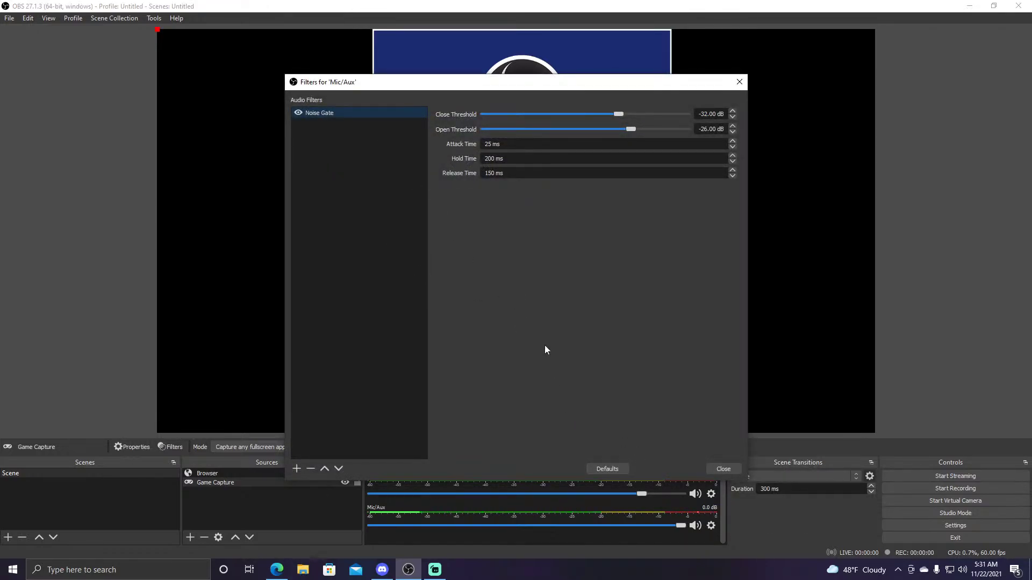
click(311, 468)
click(543, 299)
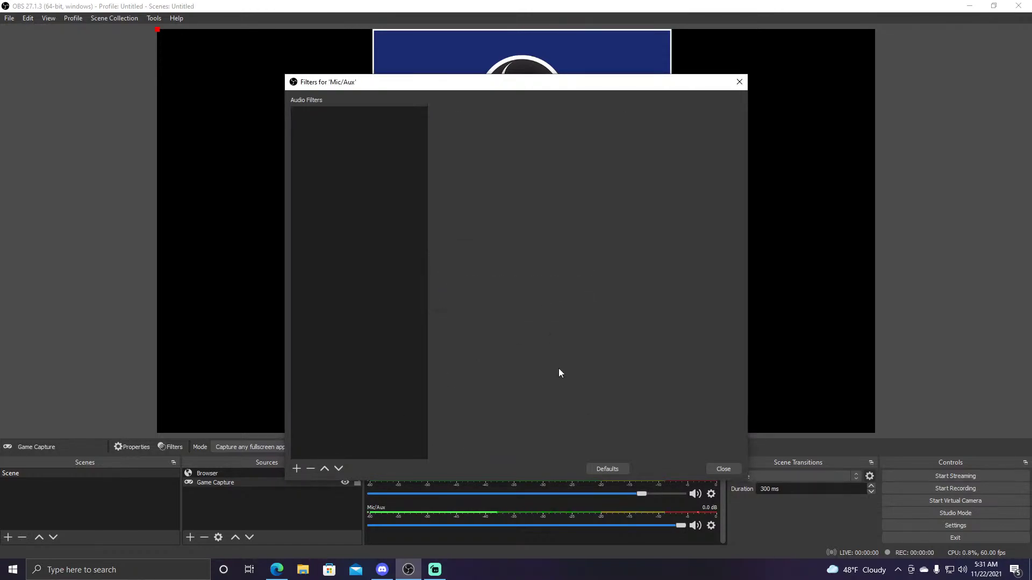
click(721, 469)
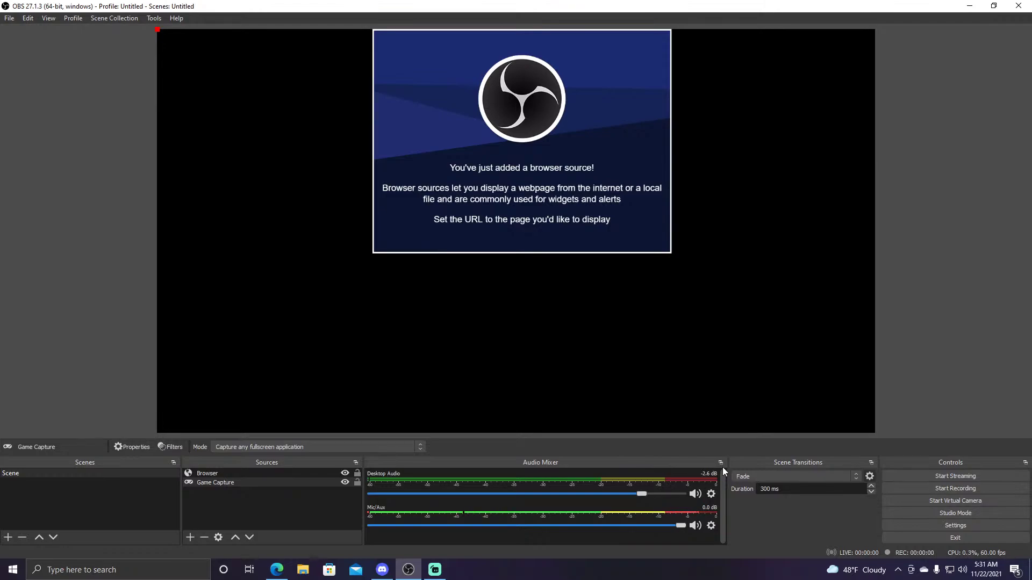
Step: Put a Noise Gate filter back on Mic/Aux under its default name
click(712, 526)
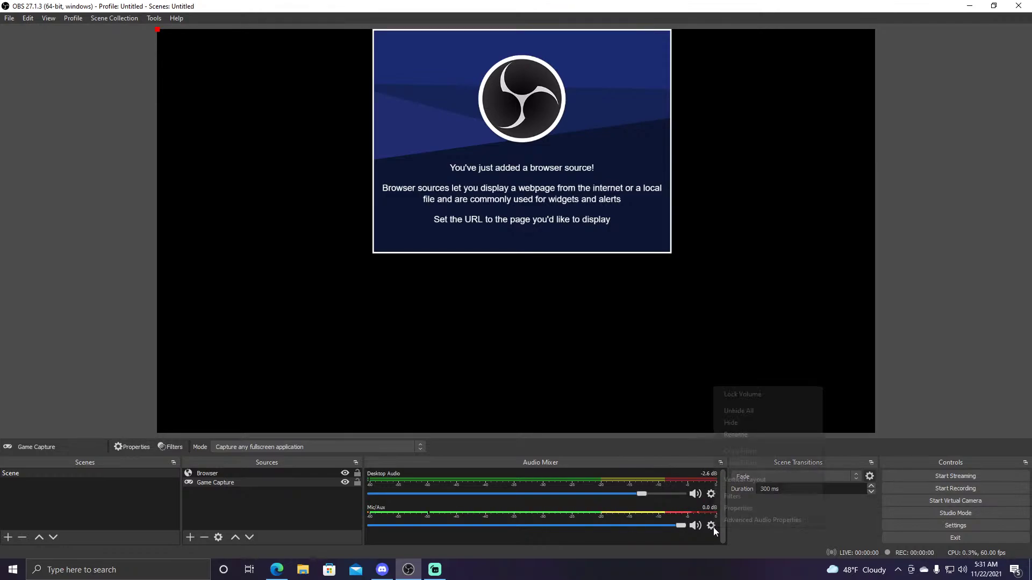
click(729, 500)
click(296, 469)
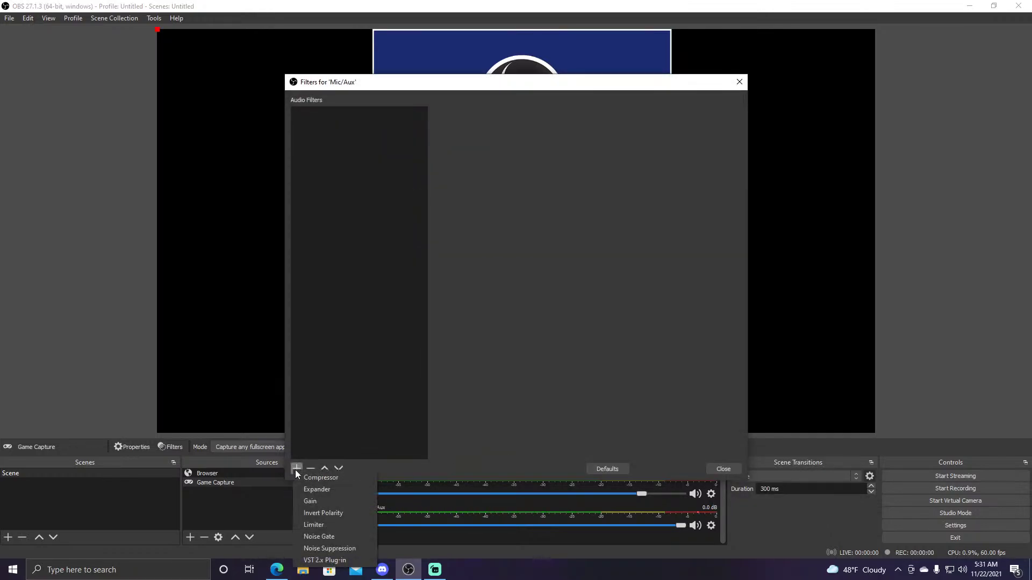
click(330, 538)
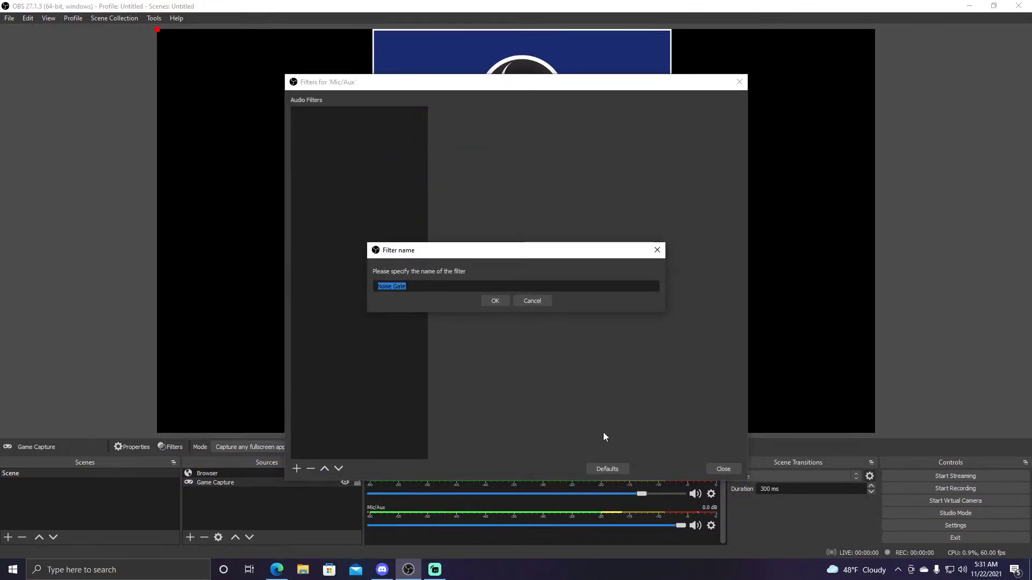
click(496, 298)
click(724, 468)
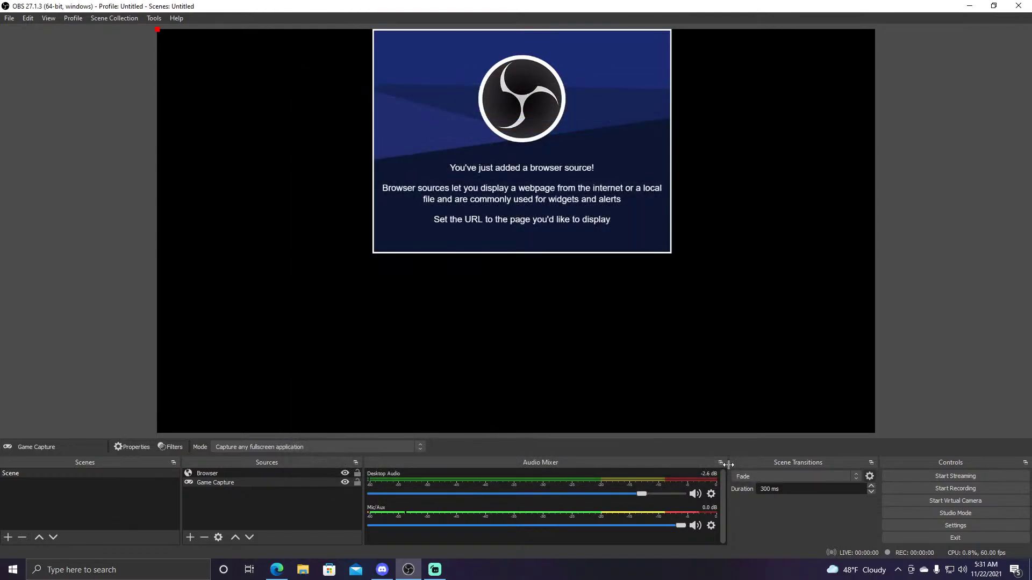